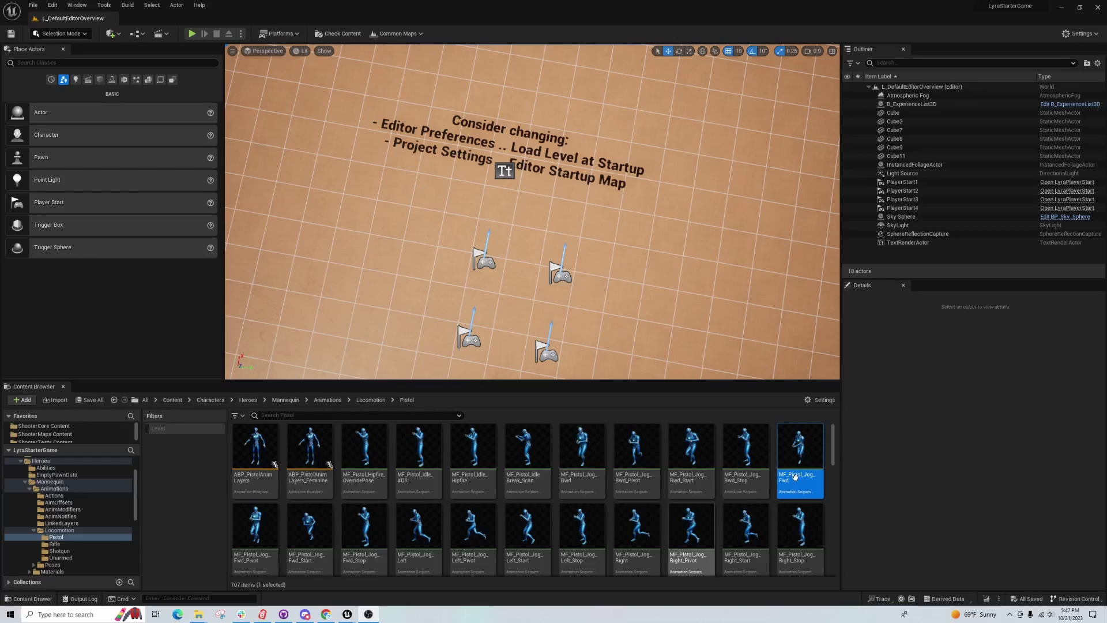
# Preview the MF_Pistol_Jog_Fwd animation, then close the animation editor.
pyautogui.doubleClick(794, 450)
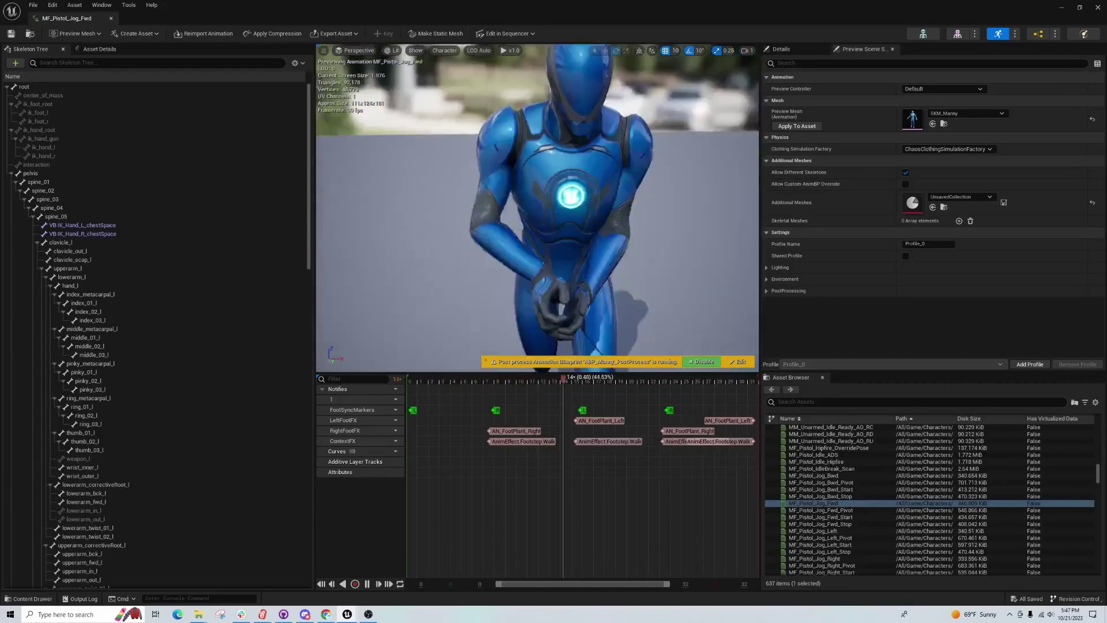
pyautogui.click(1098, 8)
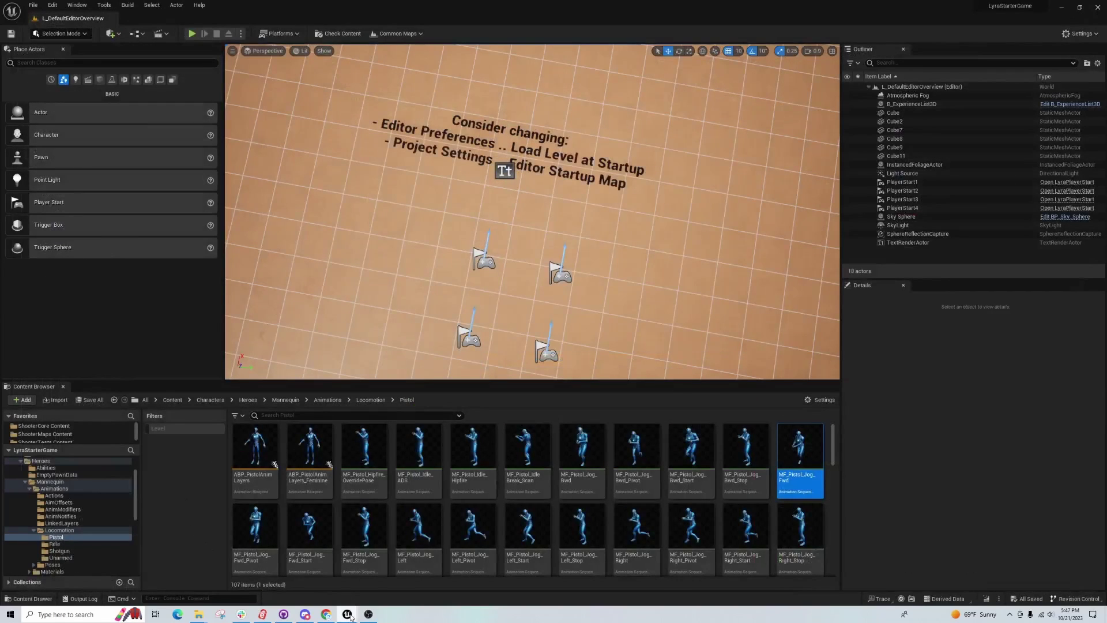
# In the MCStore_RTG_V103 editor, start migrating MCStore_RTGSimple and accept the asset list.
pyautogui.moveTo(350, 616)
pyautogui.click(379, 571)
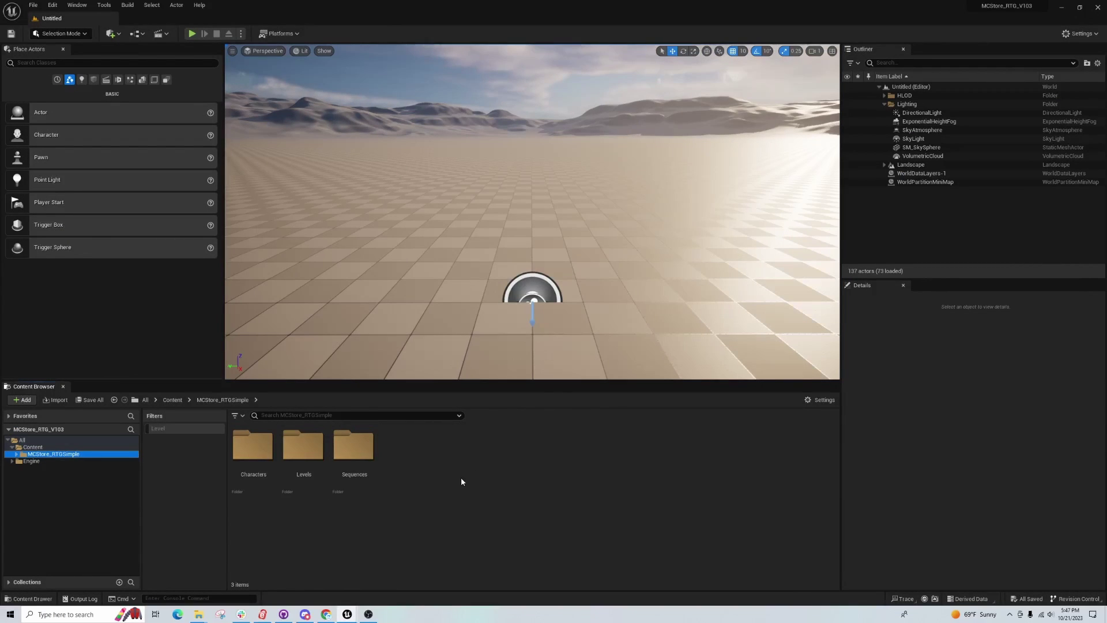
pyautogui.rightClick(68, 455)
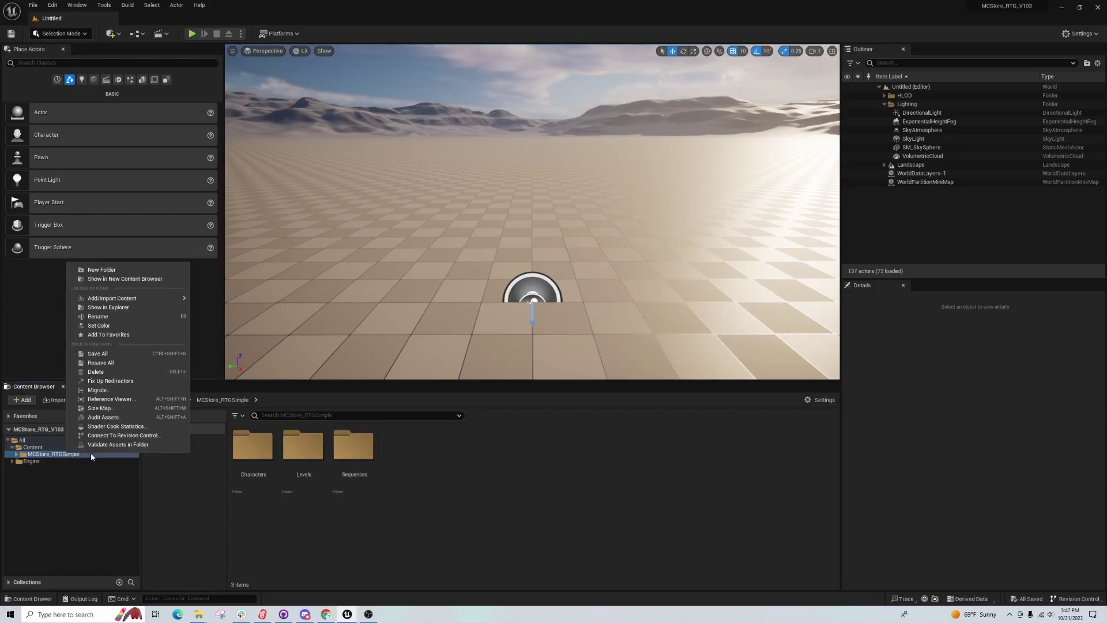
pyautogui.click(105, 390)
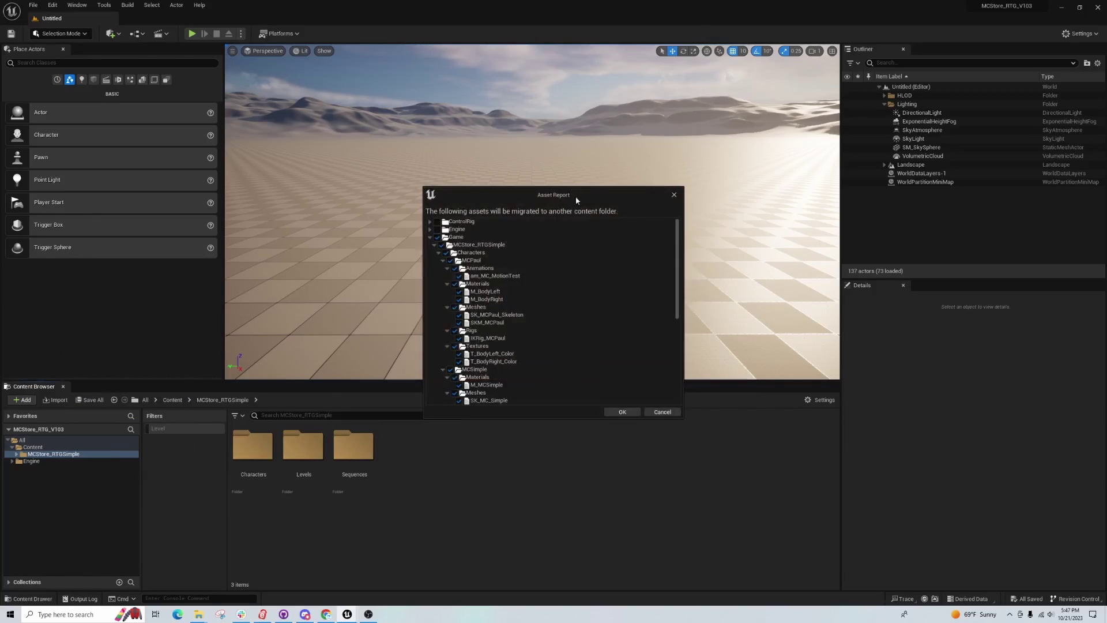
pyautogui.doubleClick(453, 237)
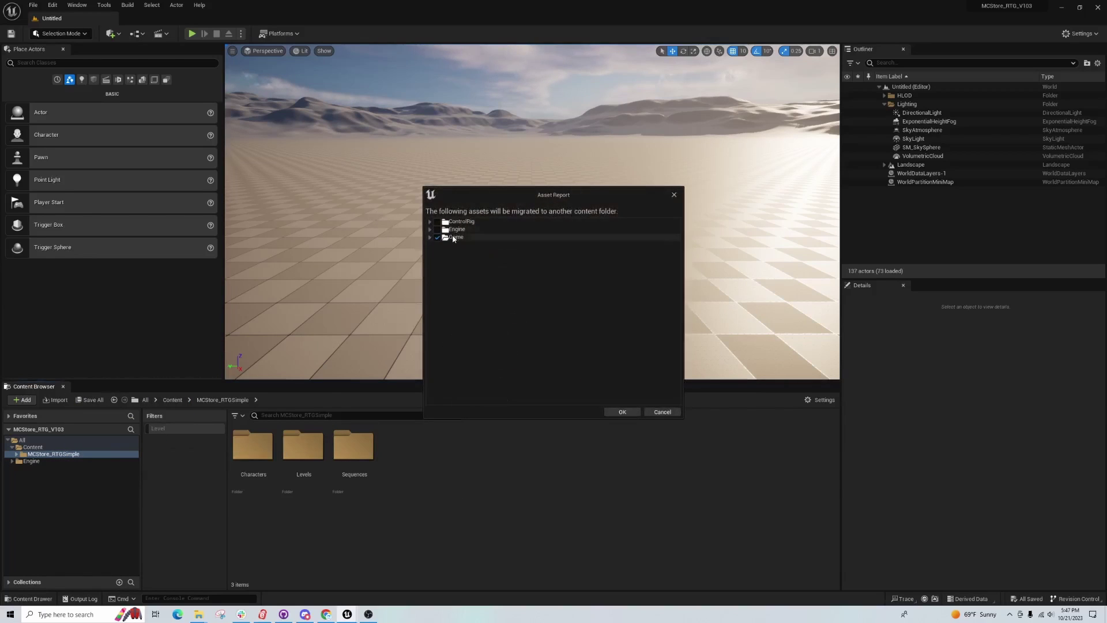
pyautogui.click(430, 238)
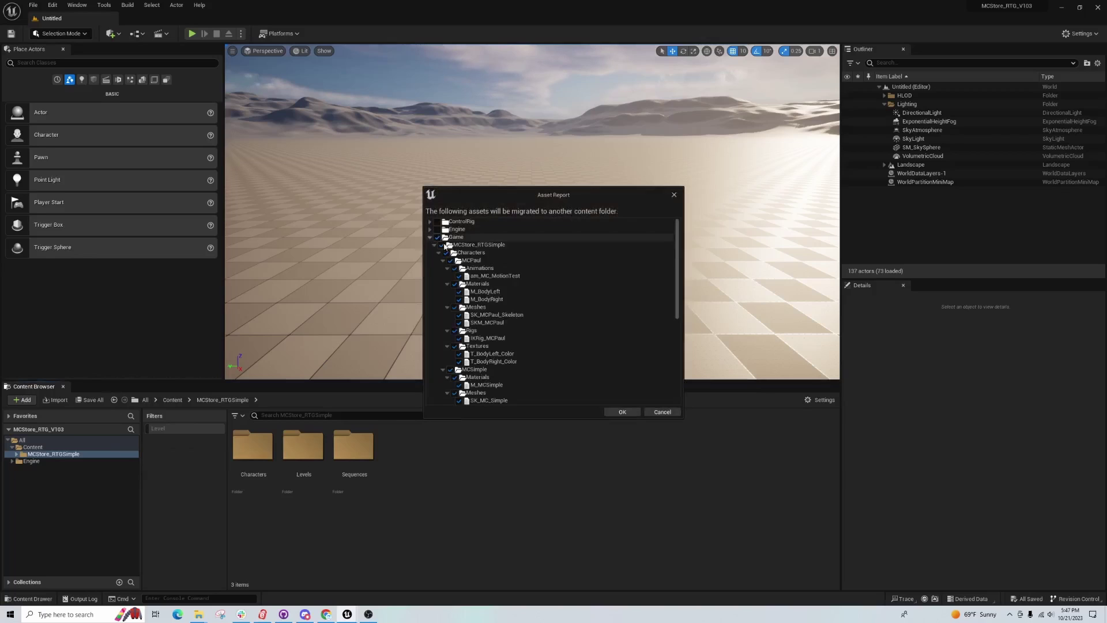
pyautogui.click(621, 412)
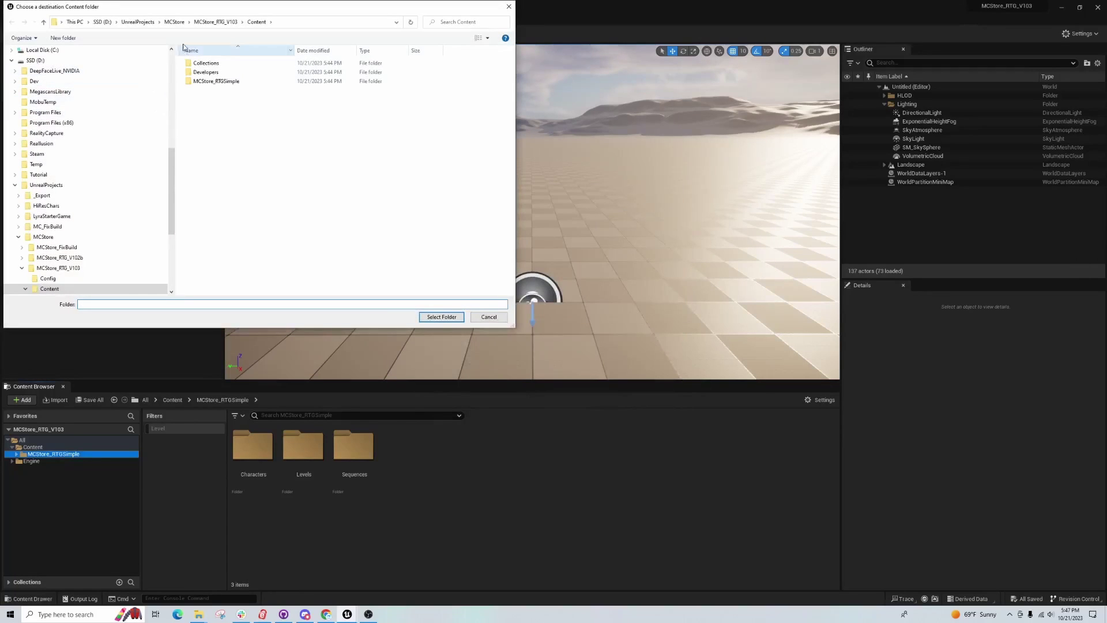
# Choose LyraStarterGame\Content as the migration destination folder.
pyautogui.click(175, 22)
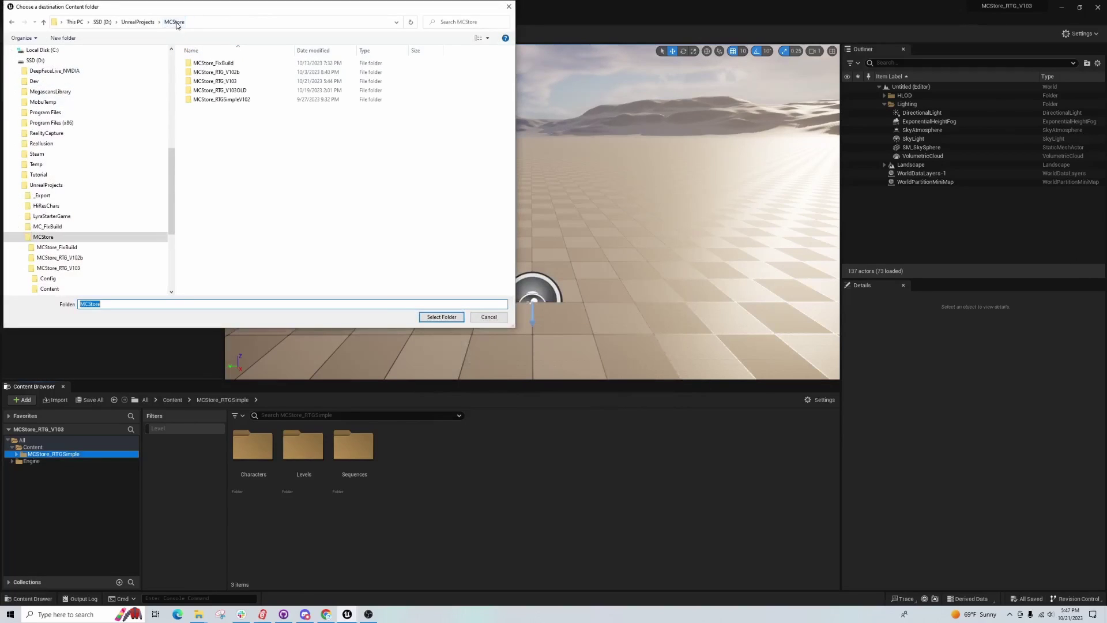
pyautogui.click(146, 23)
pyautogui.doubleClick(222, 81)
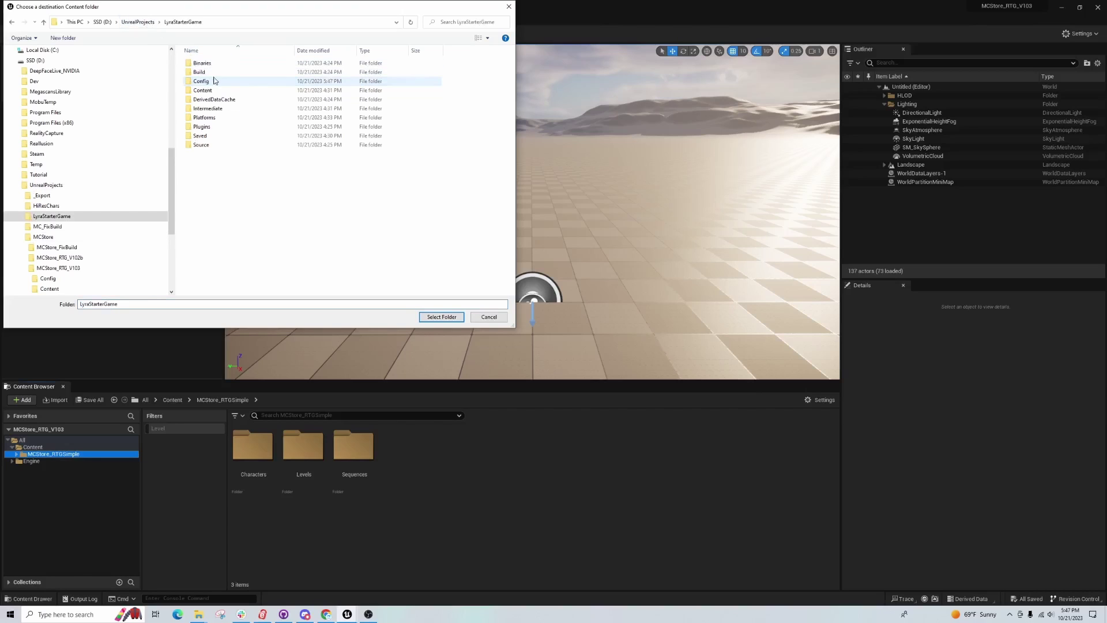
pyautogui.click(214, 91)
pyautogui.doubleClick(214, 91)
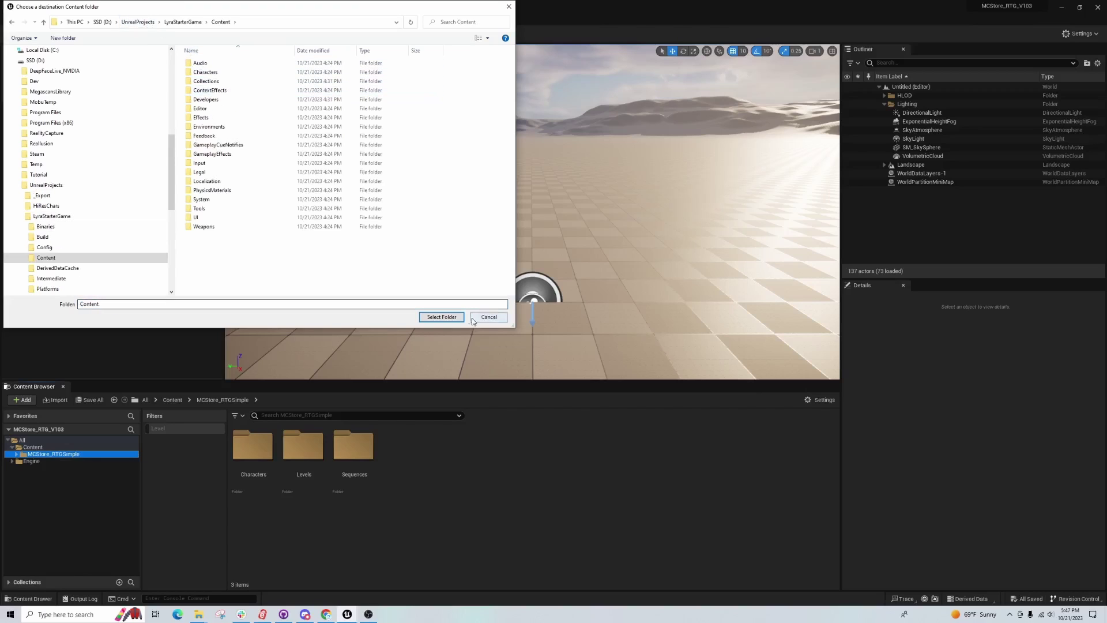
pyautogui.click(442, 317)
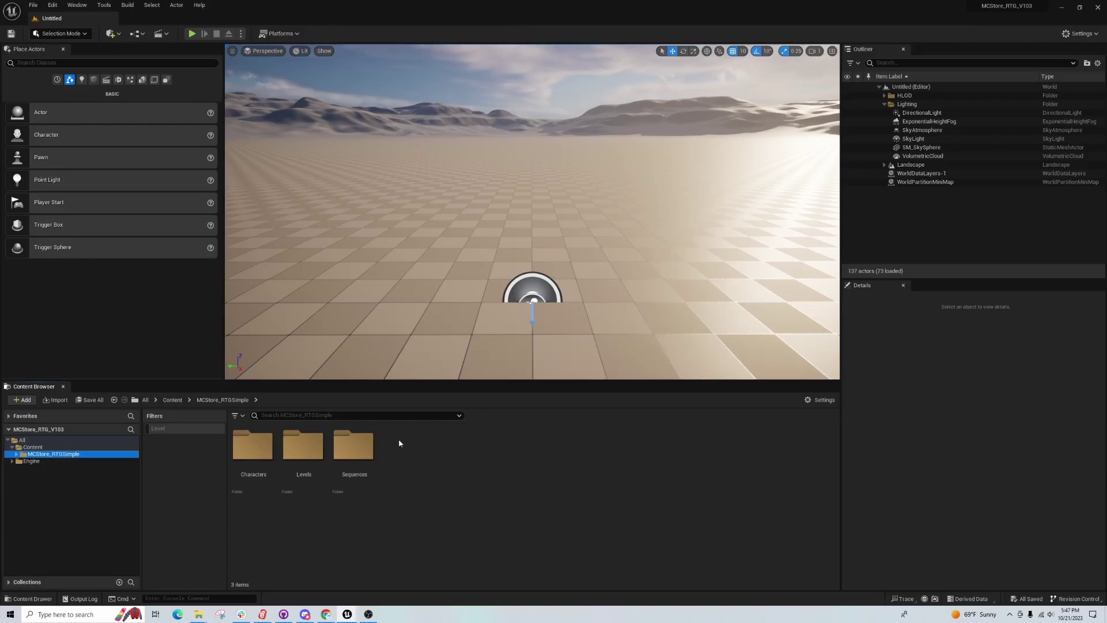
# In LyraStarterGame, browse to MCStore_RTGSimple > Characters > MCSimple > Rigs and open RTG_MCPaul_MCSimple to check it.
pyautogui.click(1061, 8)
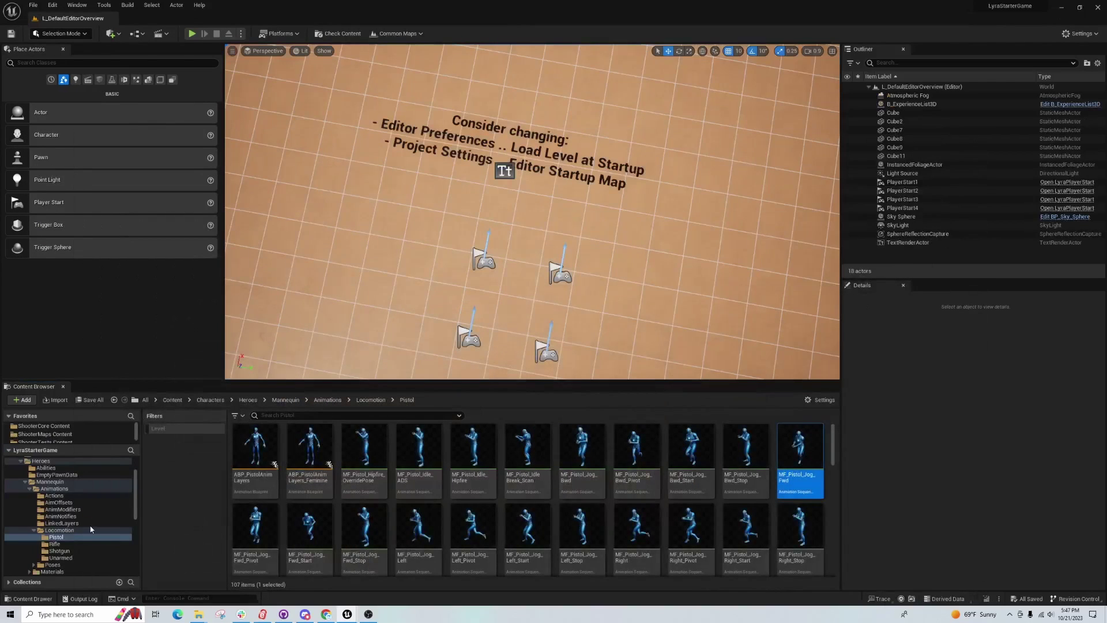
pyautogui.scroll(-6, 92, 526)
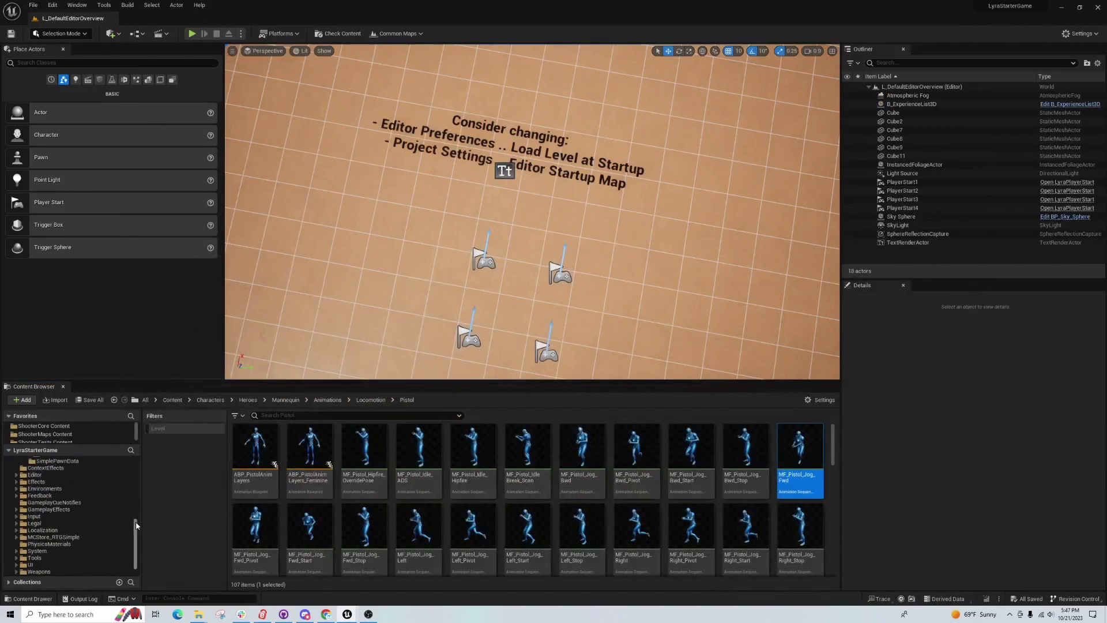
pyautogui.scroll(-1, 136, 536)
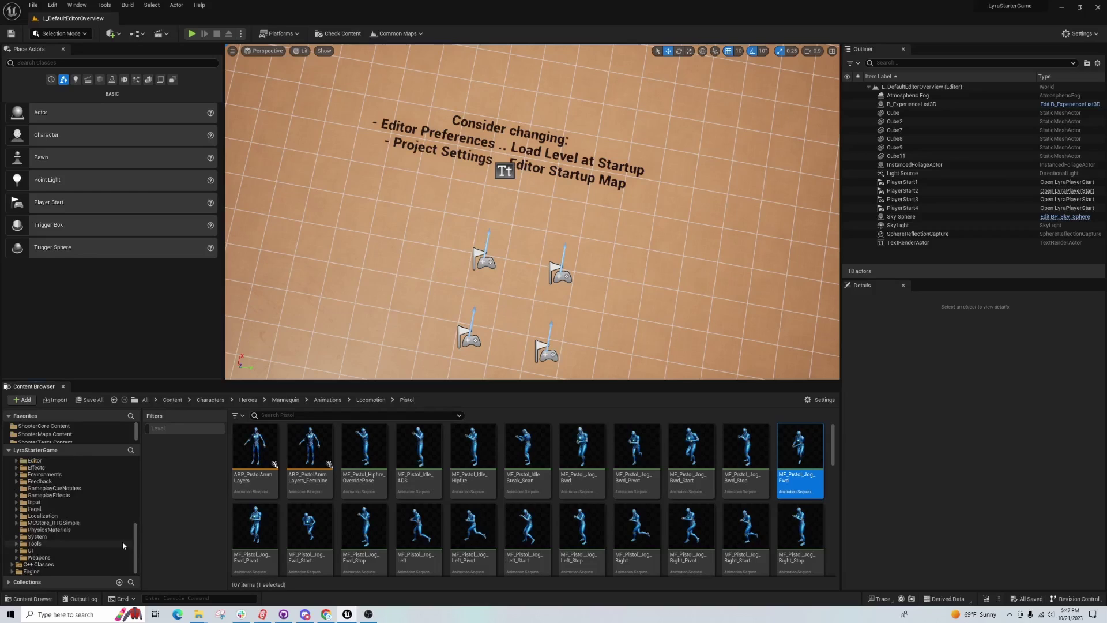
pyautogui.click(16, 523)
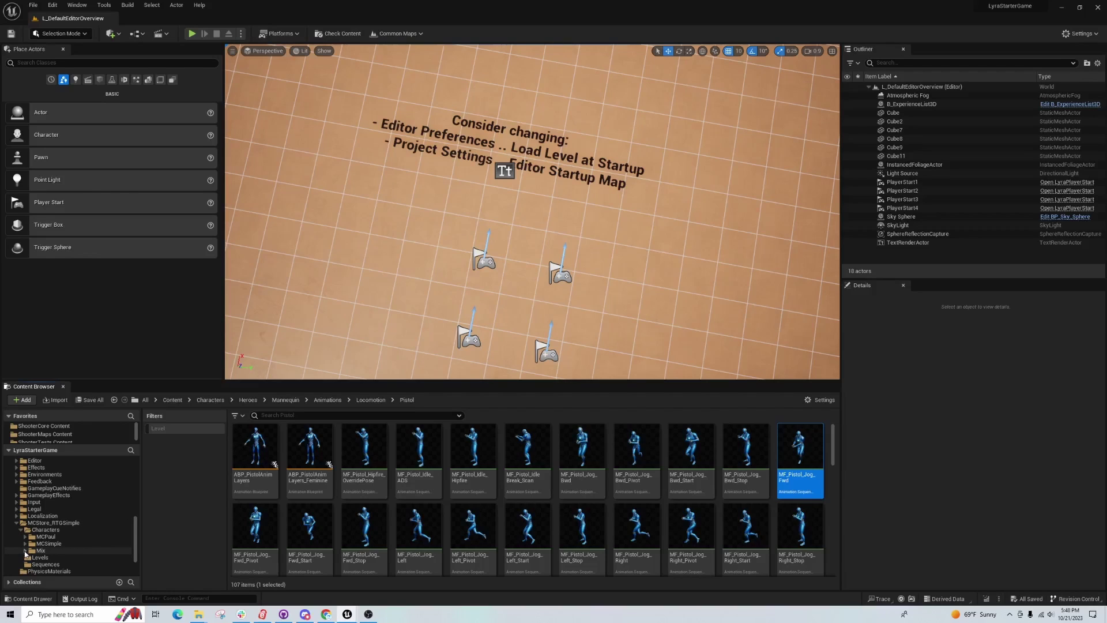
pyautogui.scroll(-2, 44, 544)
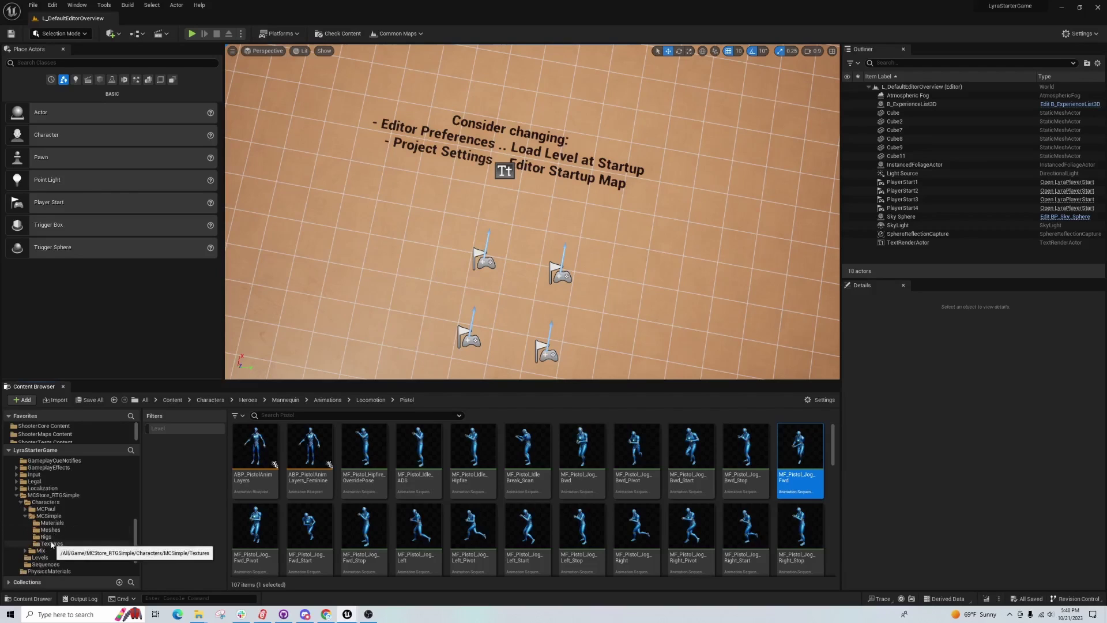
pyautogui.click(51, 538)
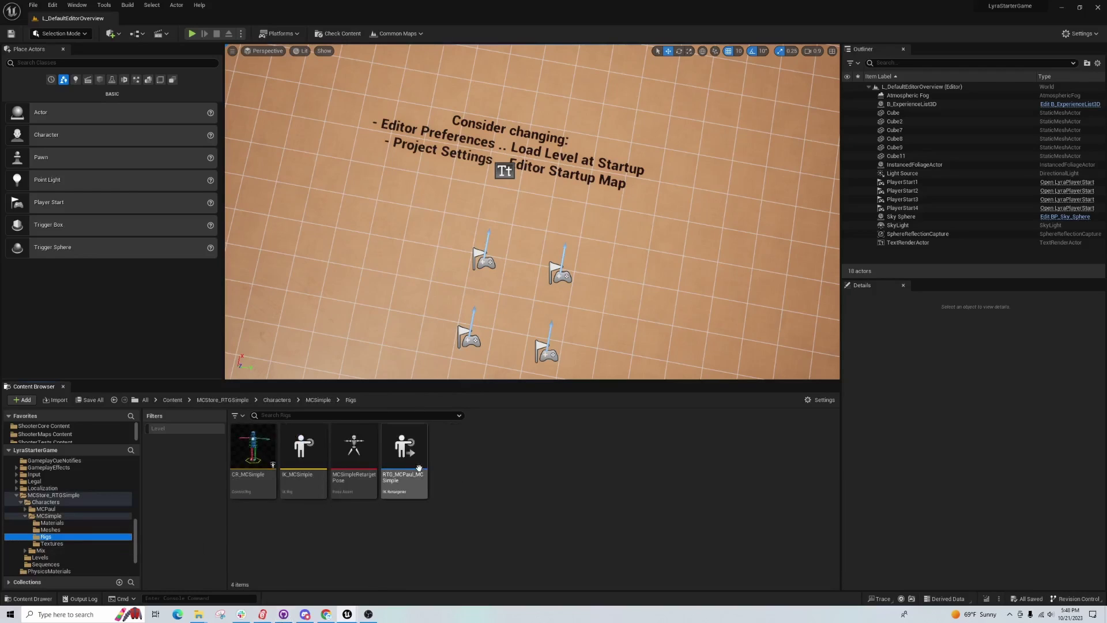
pyautogui.moveTo(398, 475)
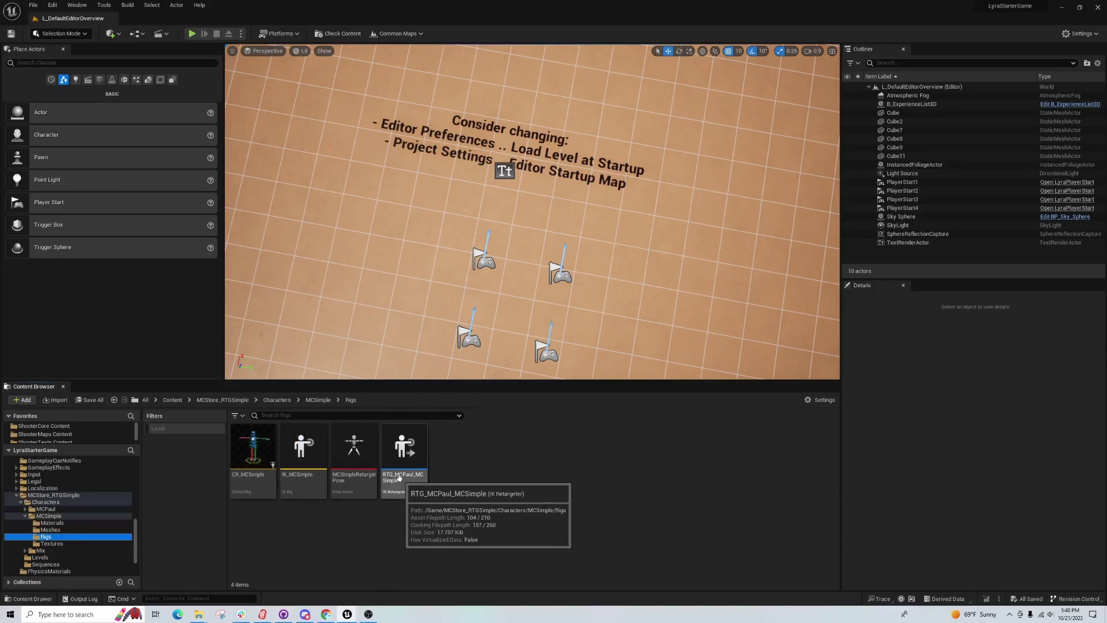
pyautogui.click(403, 452)
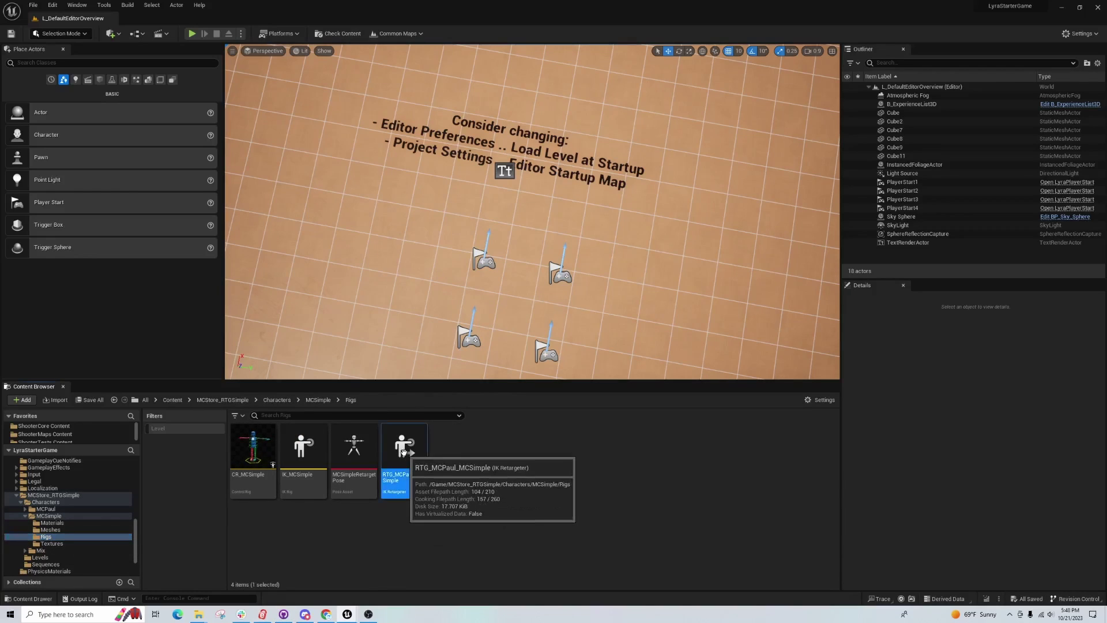
pyautogui.doubleClick(405, 453)
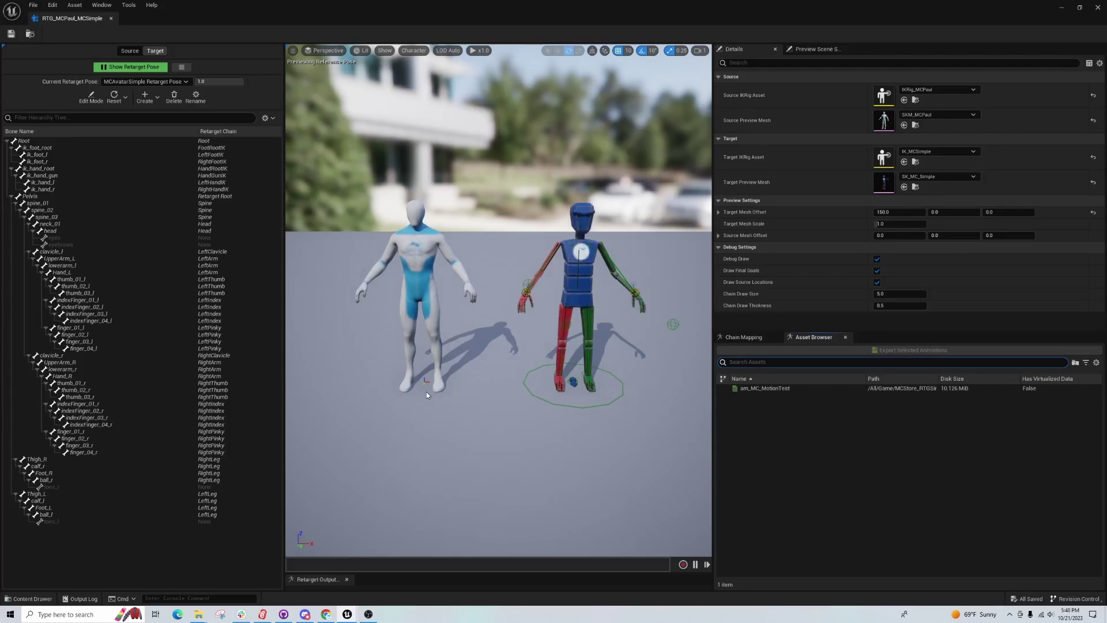
pyautogui.click(1097, 9)
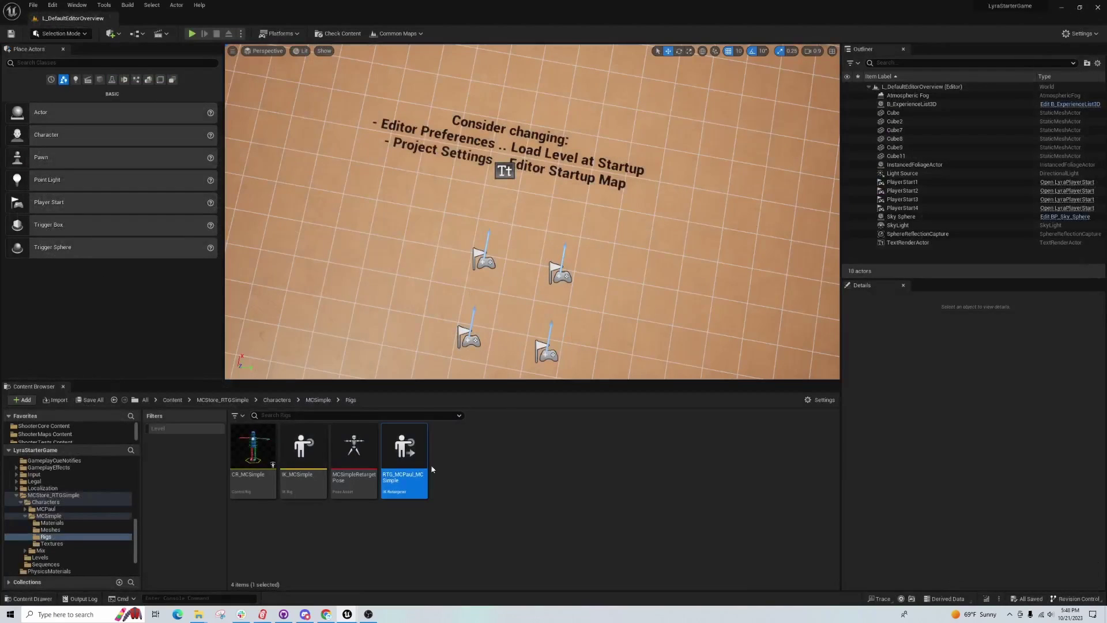
# Add SK_Mannequin to SK_MCPaul_Skeleton's Compatible Skeletons list in MCPaul > Meshes.
pyautogui.click(25, 509)
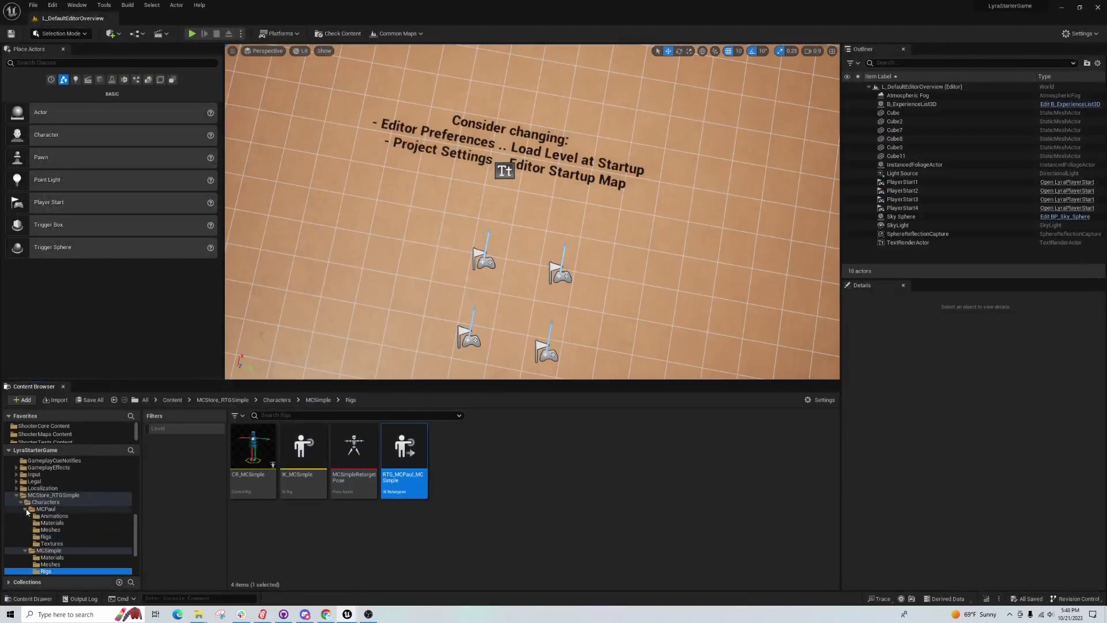
pyautogui.click(50, 529)
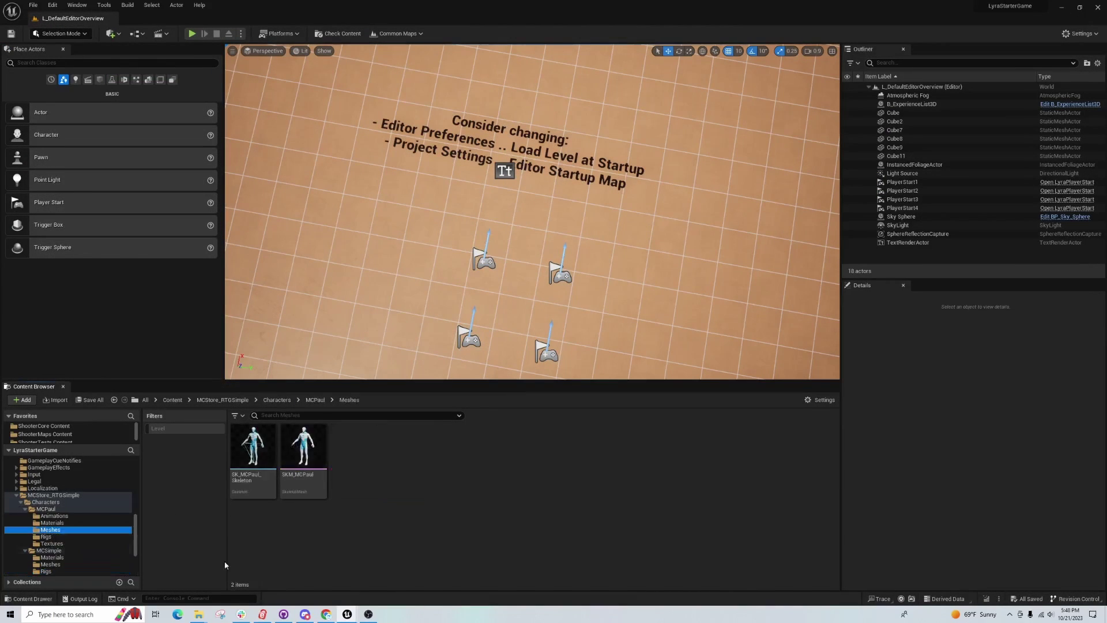
pyautogui.doubleClick(250, 455)
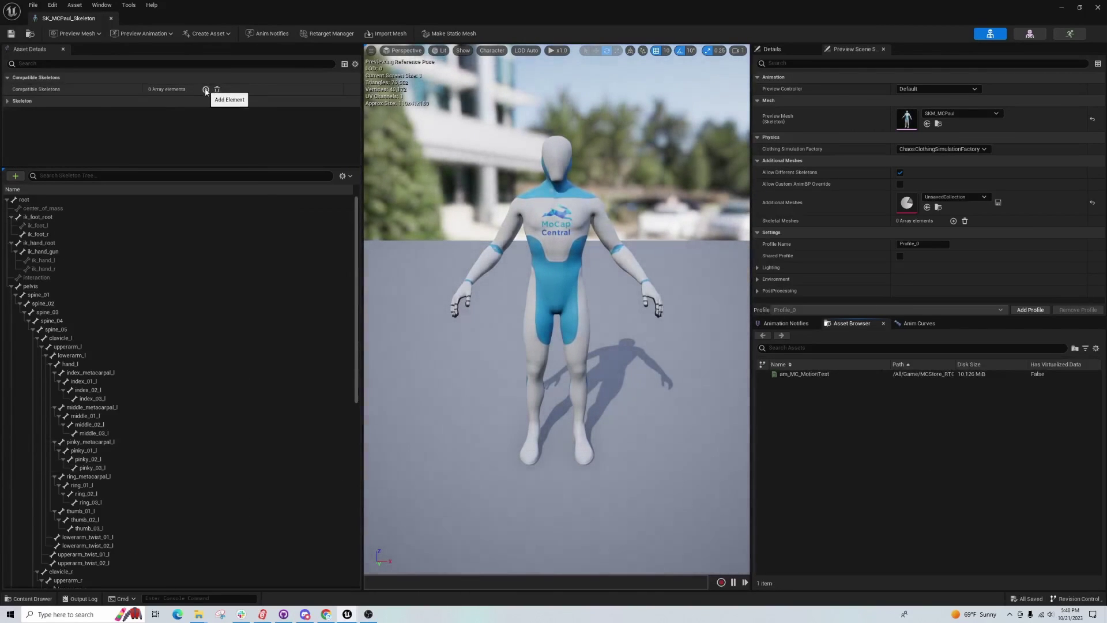
pyautogui.click(206, 90)
pyautogui.click(228, 102)
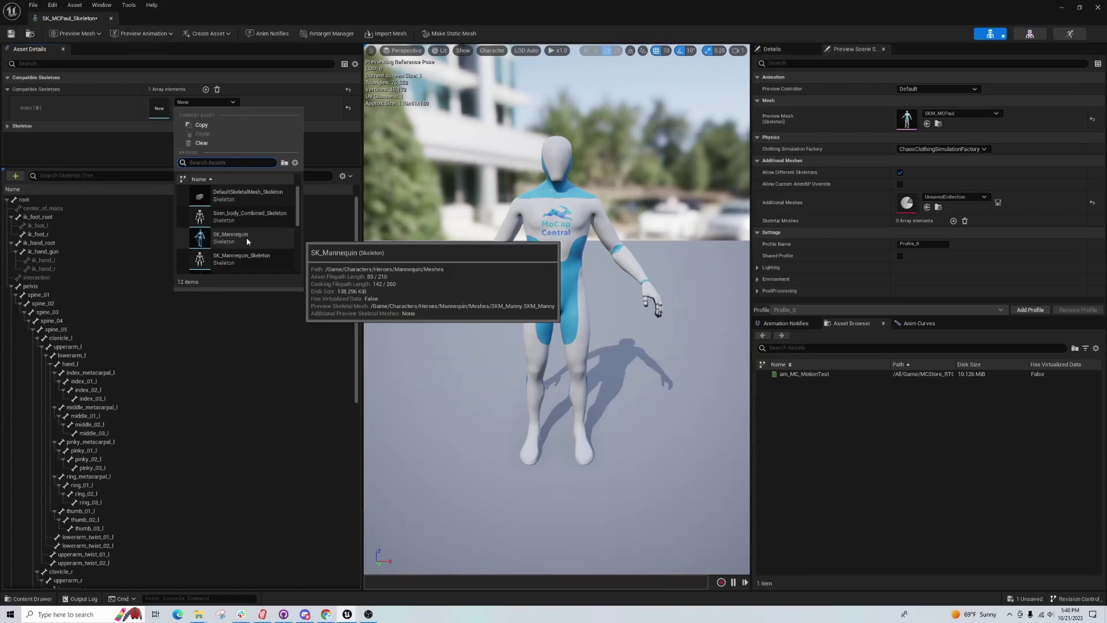
pyautogui.click(247, 238)
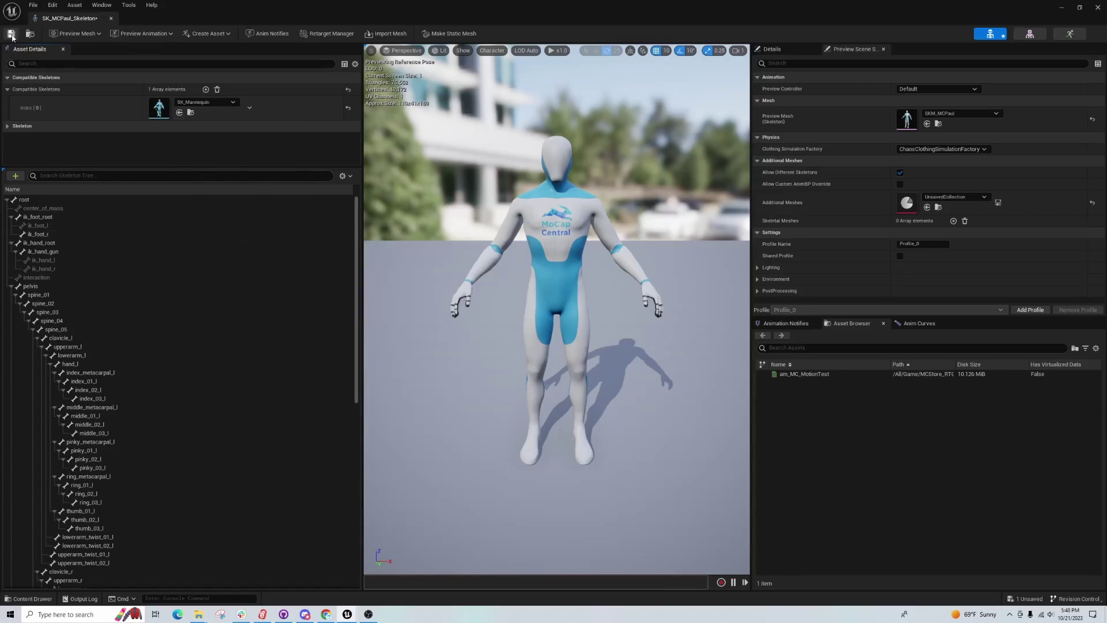
pyautogui.click(1097, 9)
# Open RTG_MCPaul_MCSimple from the MCSimple Rigs folder and preview MM_Pistol_Jog_Fwd found by searching 'jog'.
pyautogui.scroll(-2, 99, 544)
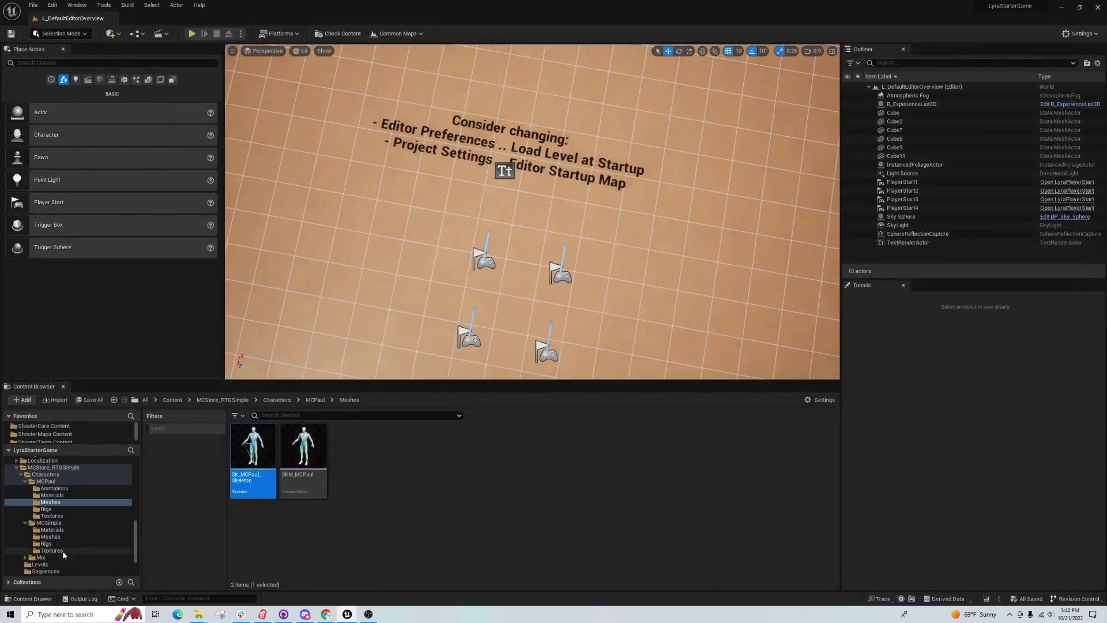
pyautogui.click(46, 543)
pyautogui.click(412, 486)
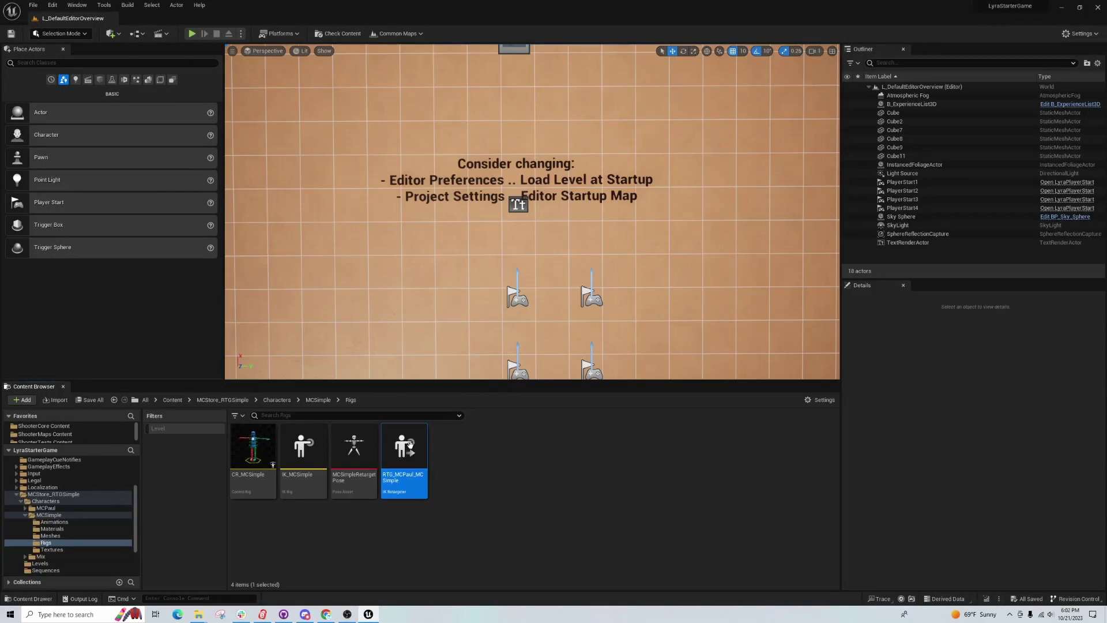
pyautogui.doubleClick(411, 445)
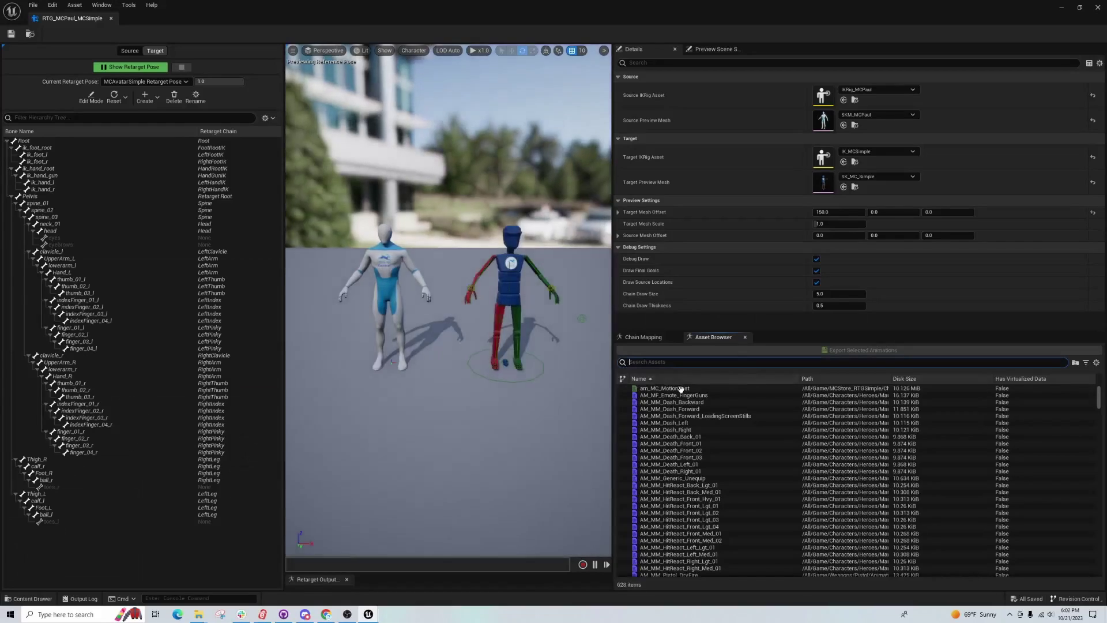
pyautogui.scroll(5, 507, 346)
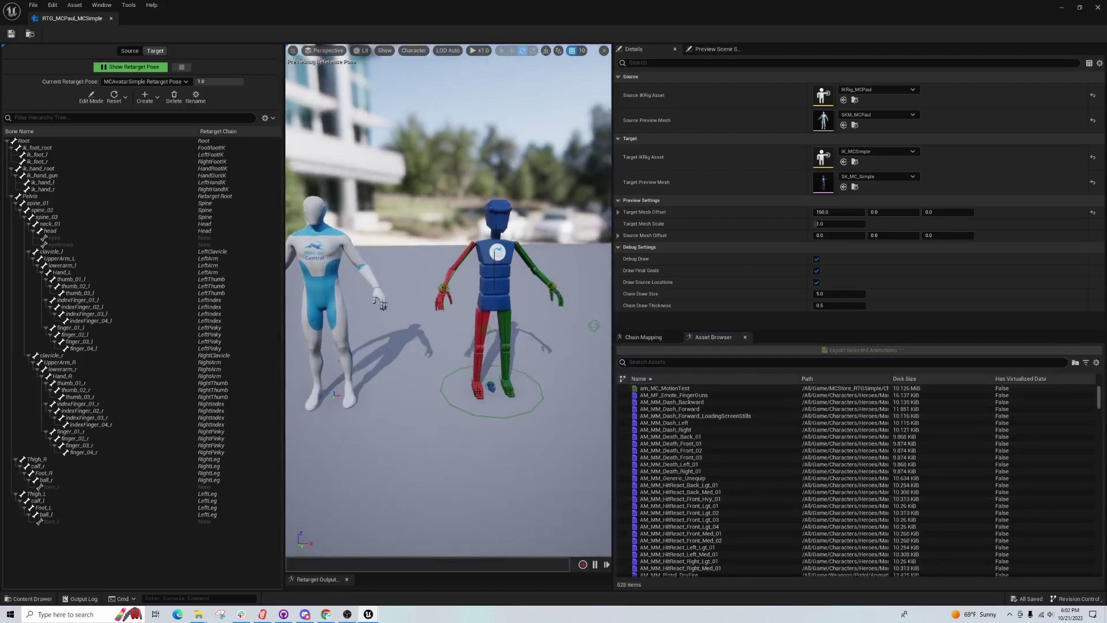
pyautogui.scroll(-5, 537, 382)
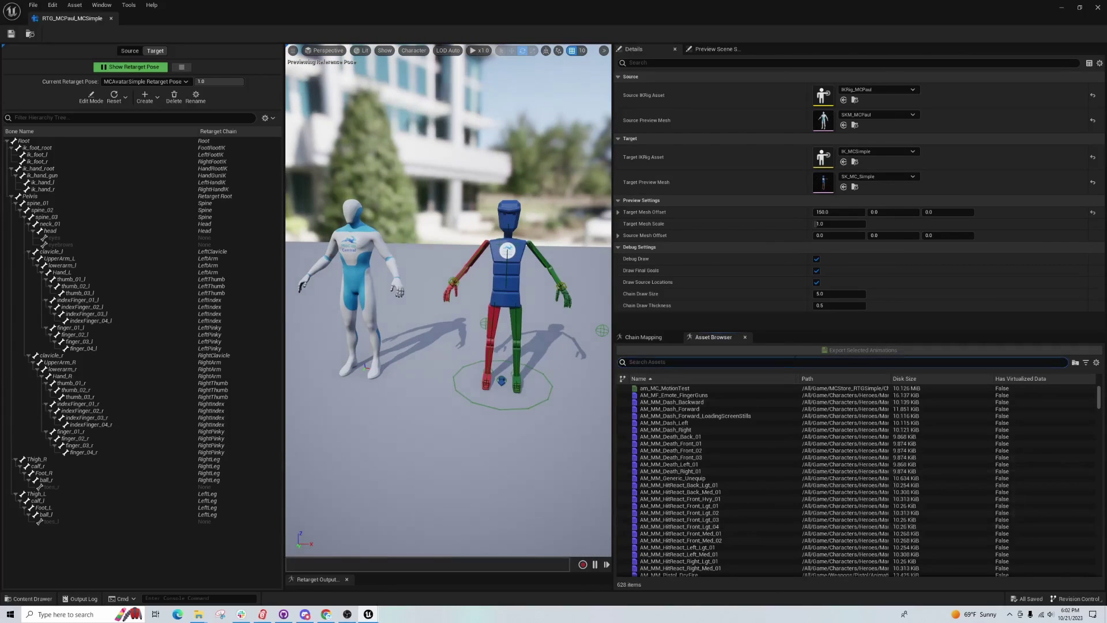
pyautogui.write('g')
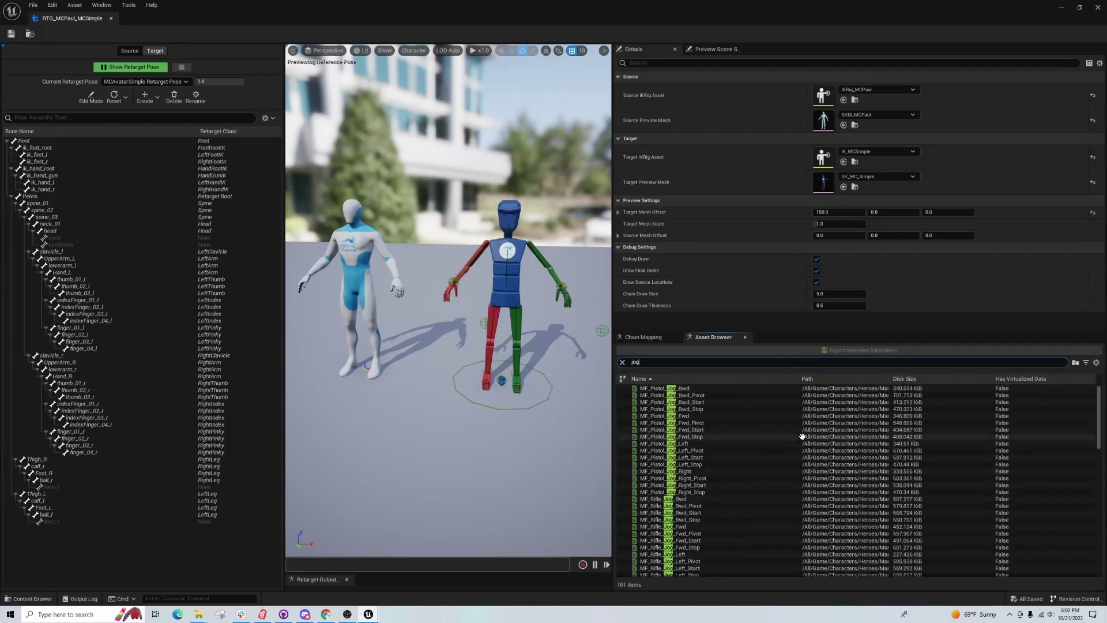
pyautogui.scroll(-8, 713, 495)
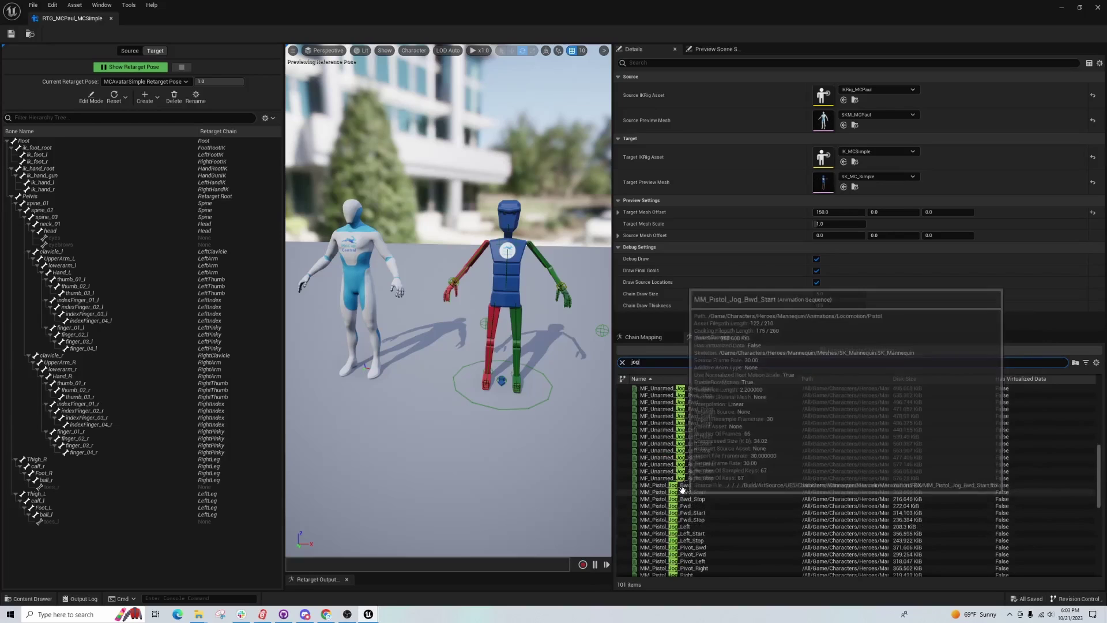
pyautogui.scroll(-1, 694, 512)
pyautogui.click(680, 478)
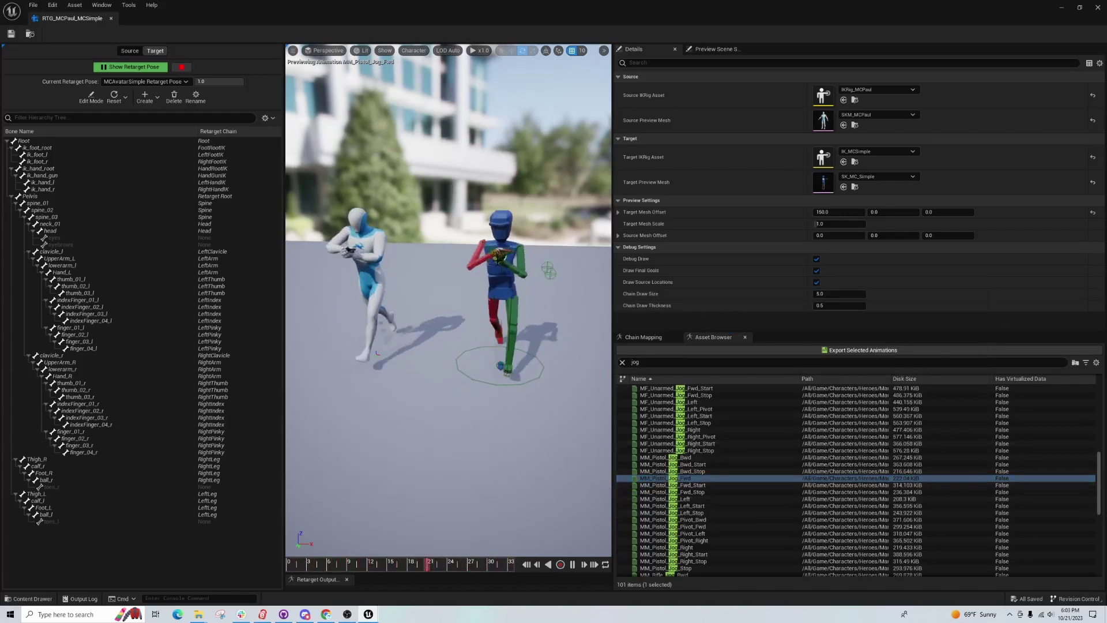
# Set the LeftArm chain's FK Rotation Mode to One to One, then inspect the RightArm chain settings.
pyautogui.click(648, 338)
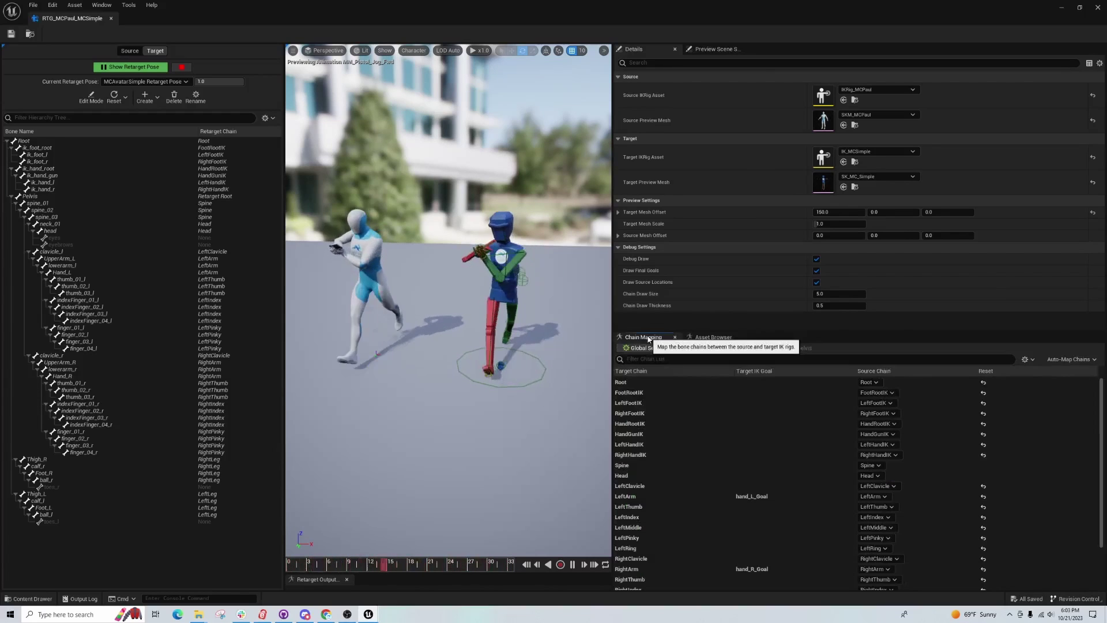
pyautogui.click(760, 497)
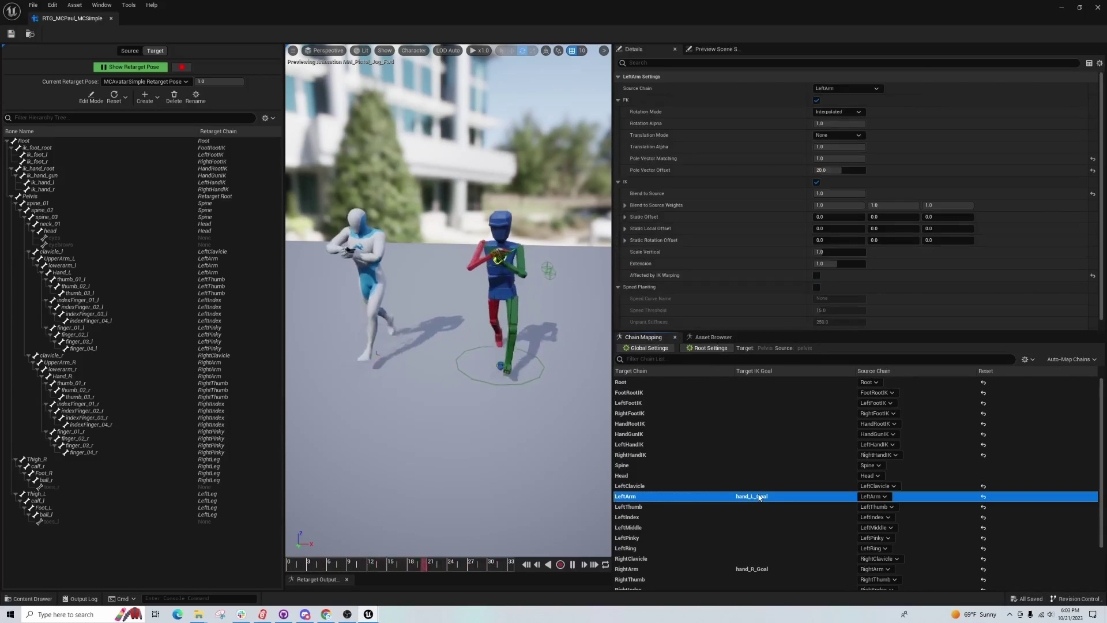
pyautogui.click(837, 112)
pyautogui.click(831, 130)
pyautogui.moveTo(489, 422); pyautogui.dragTo(449, 411, button='right')
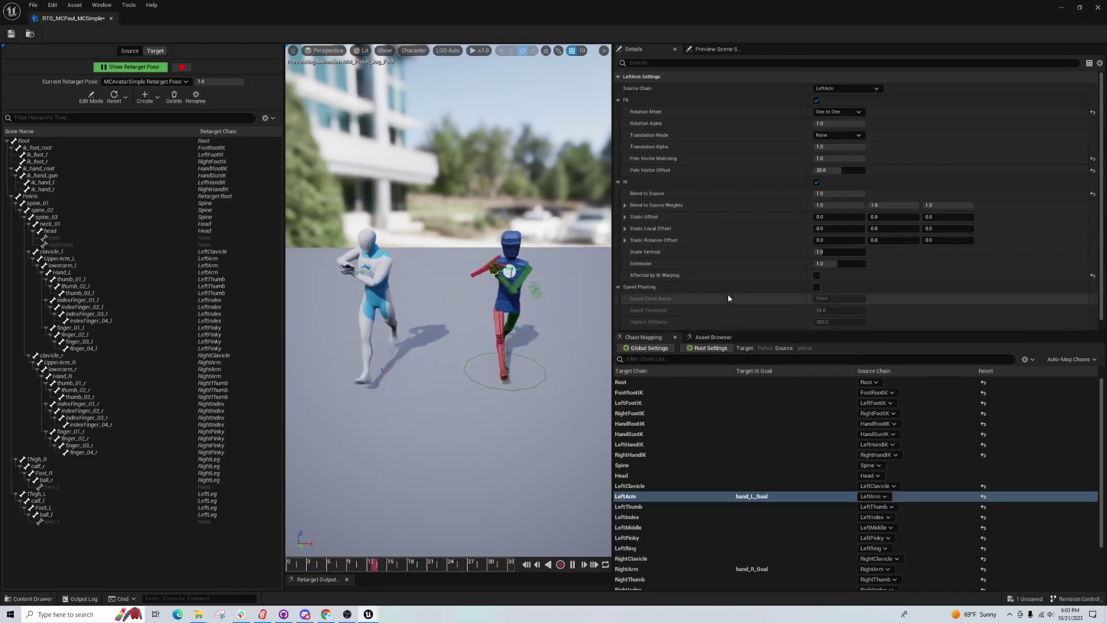
pyautogui.click(753, 569)
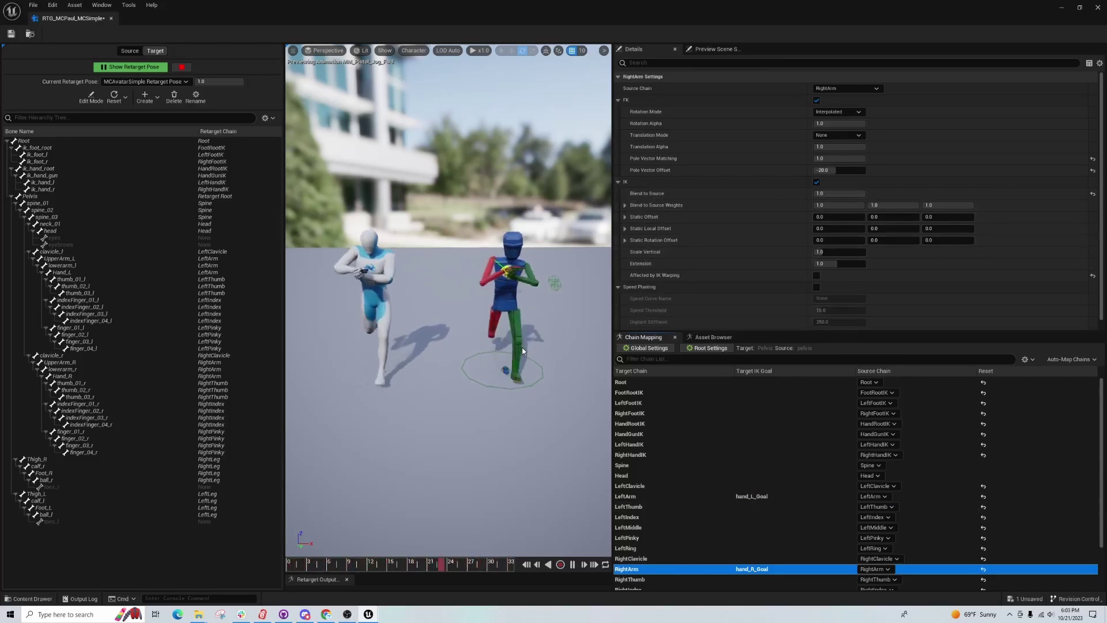
pyautogui.click(550, 383)
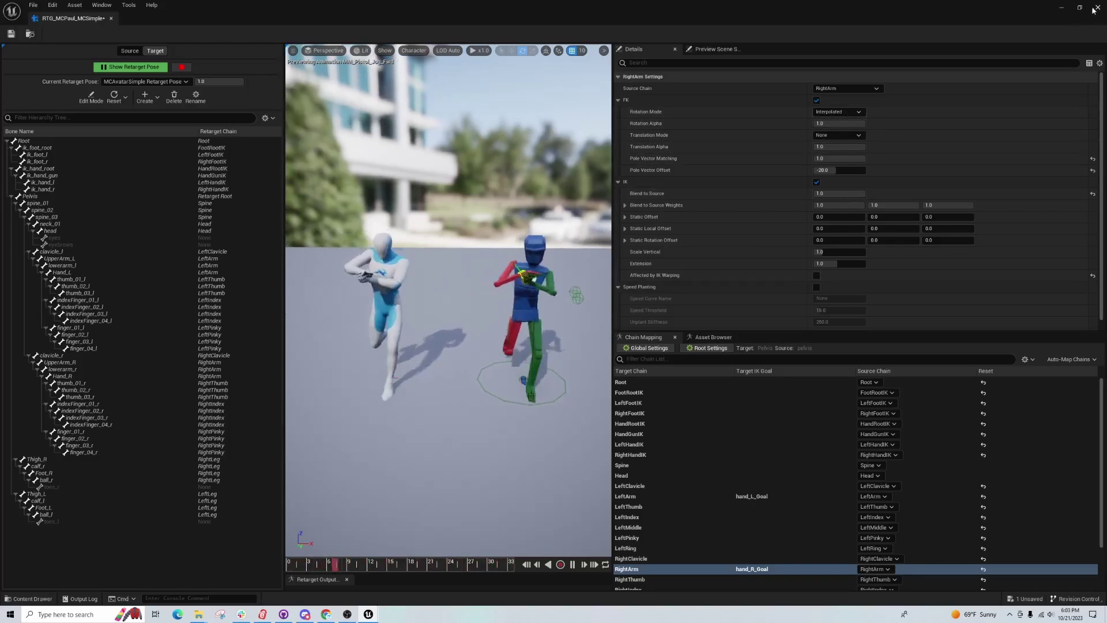
# Back in the Asset Browser, select MM_Pistol_Jog_Bwd as the first jog animation.
pyautogui.click(709, 337)
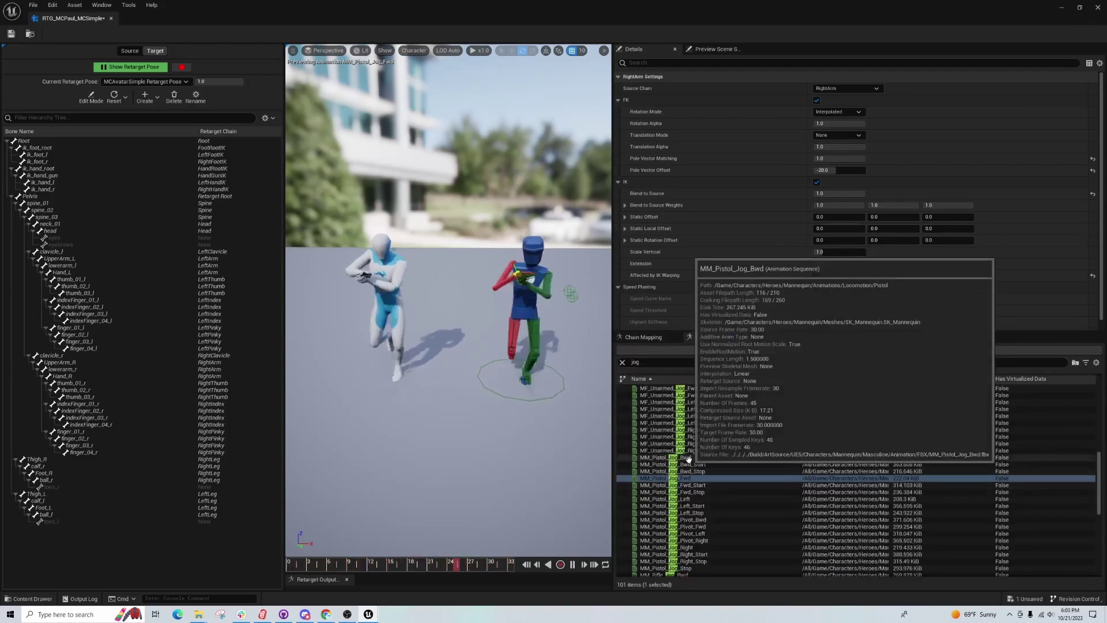
pyautogui.click(688, 456)
pyautogui.moveTo(690, 491)
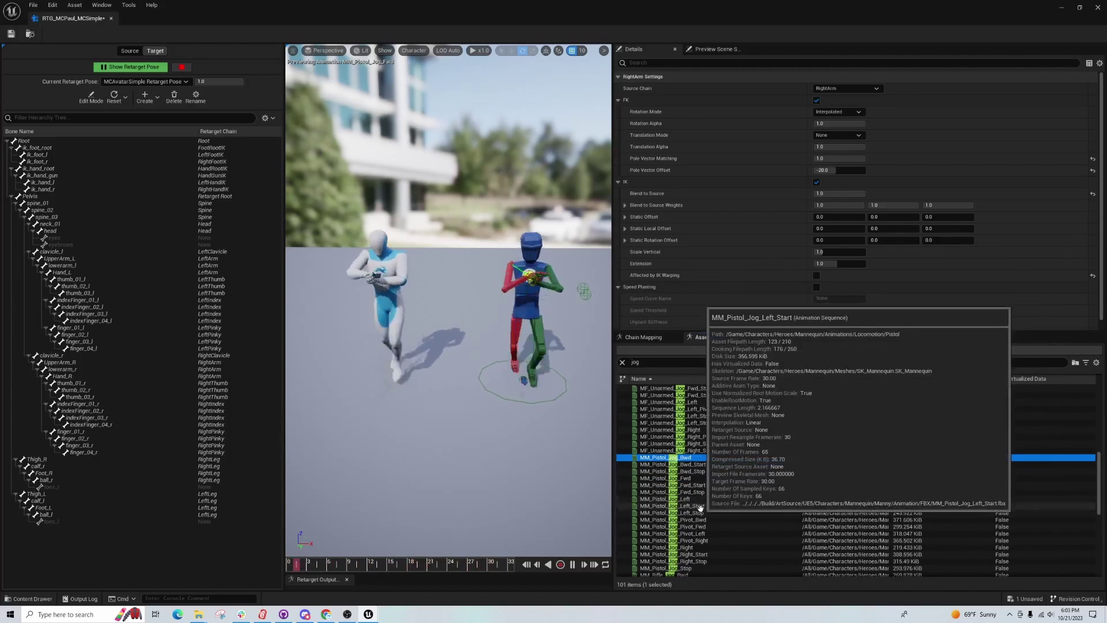
# Select the six MM_Pistol_Jog animations and export them retargeted into MCSimple/Animations with prefix MCS_Lyra_.
pyautogui.keyDown('shift'); pyautogui.click(693, 498); pyautogui.keyUp('shift')
pyautogui.keyDown('shift'); pyautogui.click(709, 490); pyautogui.keyUp('shift')
pyautogui.rightClick(696, 479)
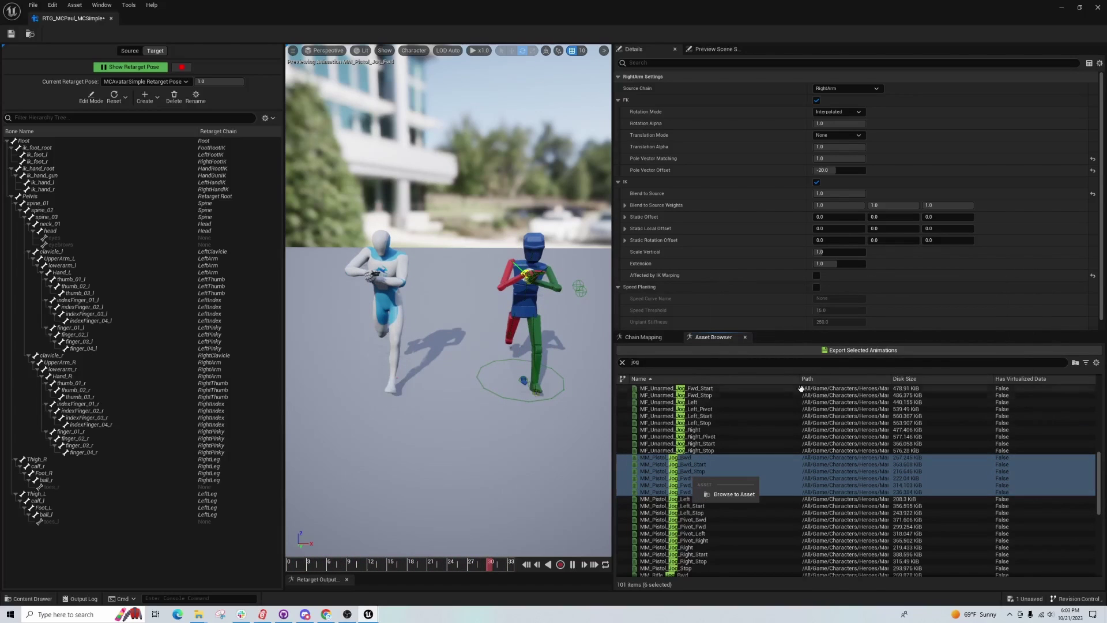
pyautogui.click(839, 351)
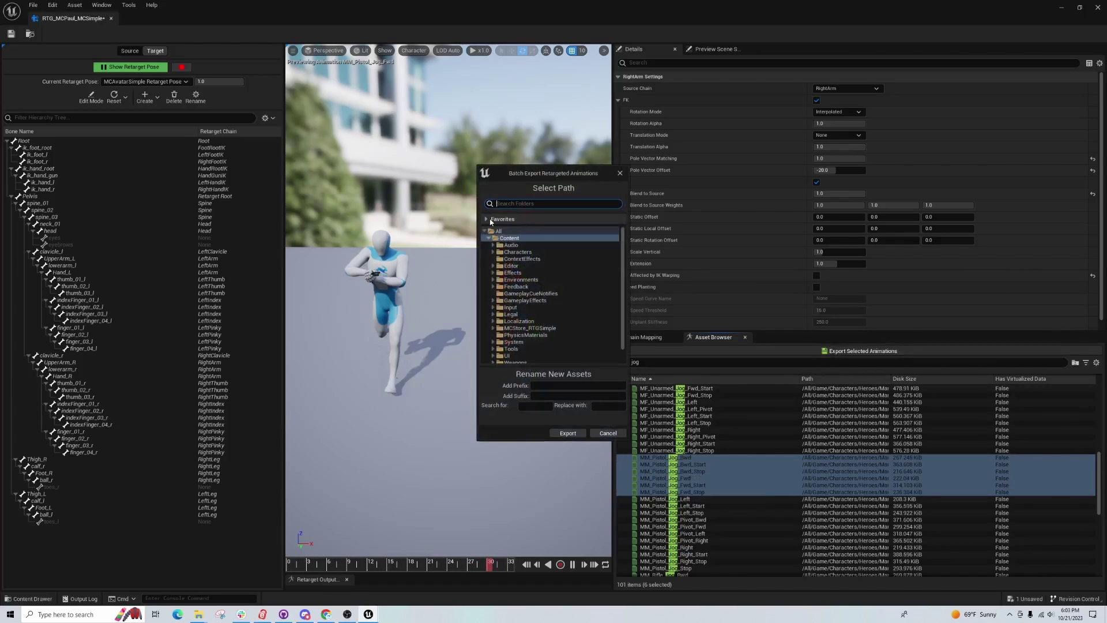
pyautogui.scroll(-1, 511, 304)
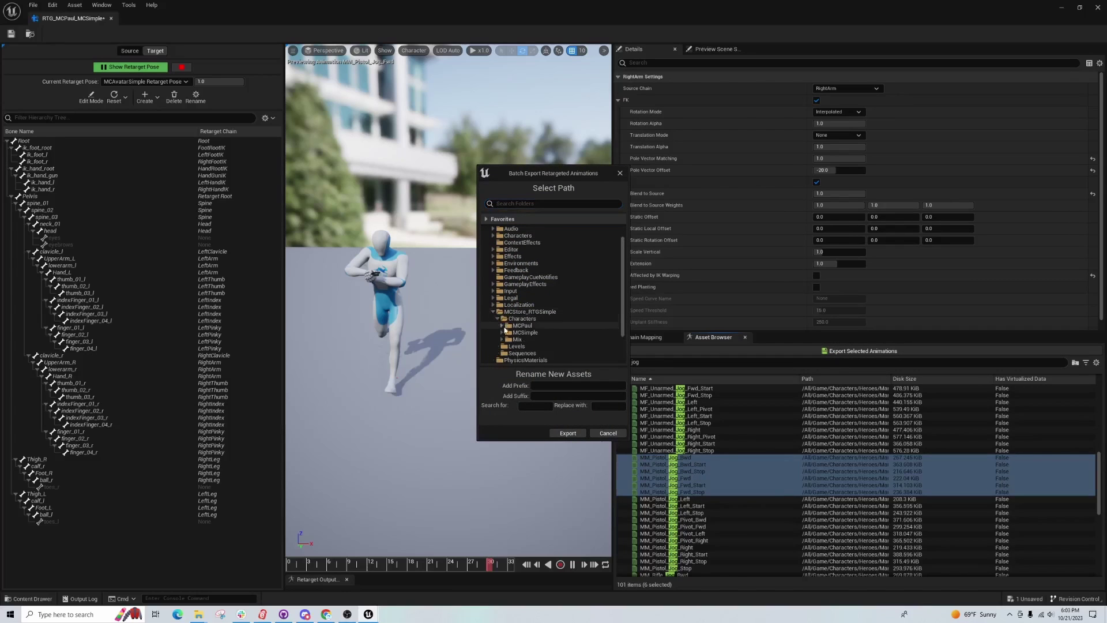
pyautogui.click(527, 339)
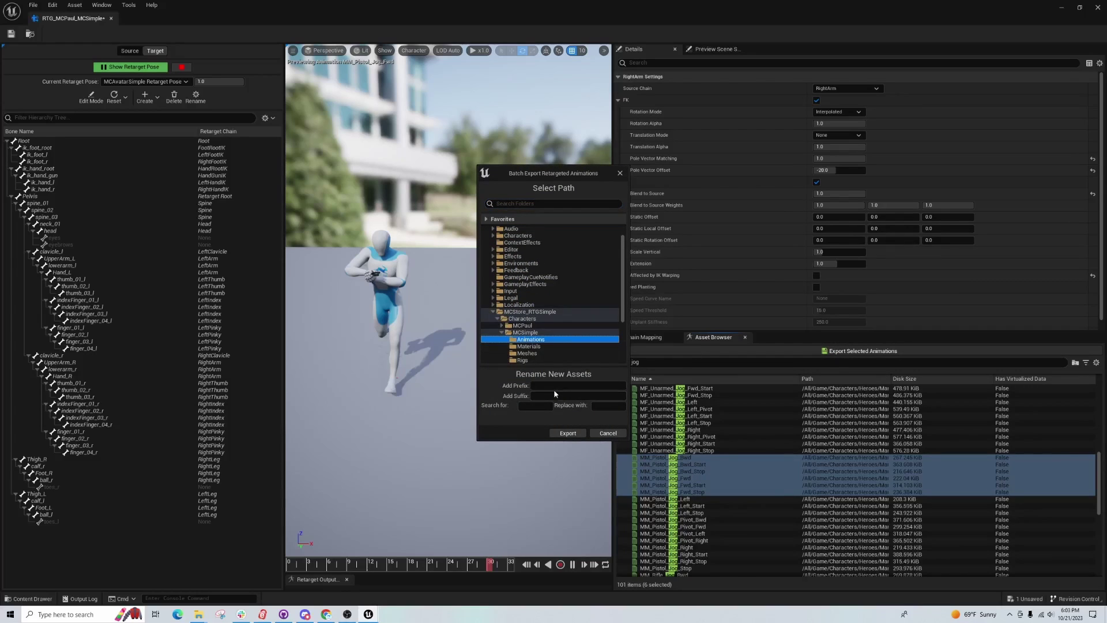
pyautogui.write('MCS_Lyra_')
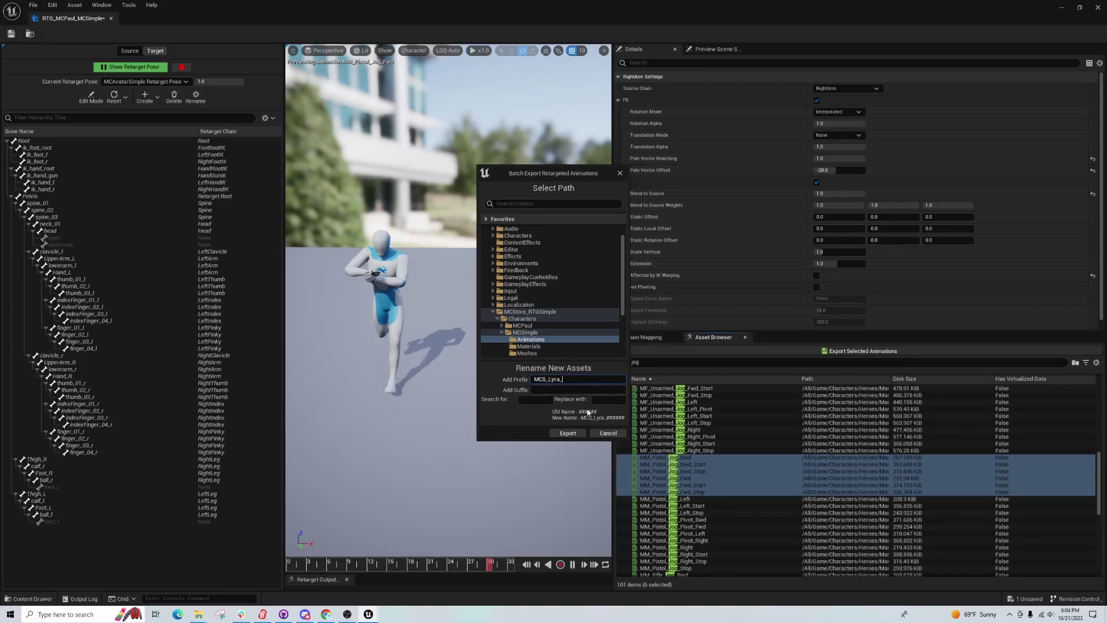
pyautogui.click(568, 433)
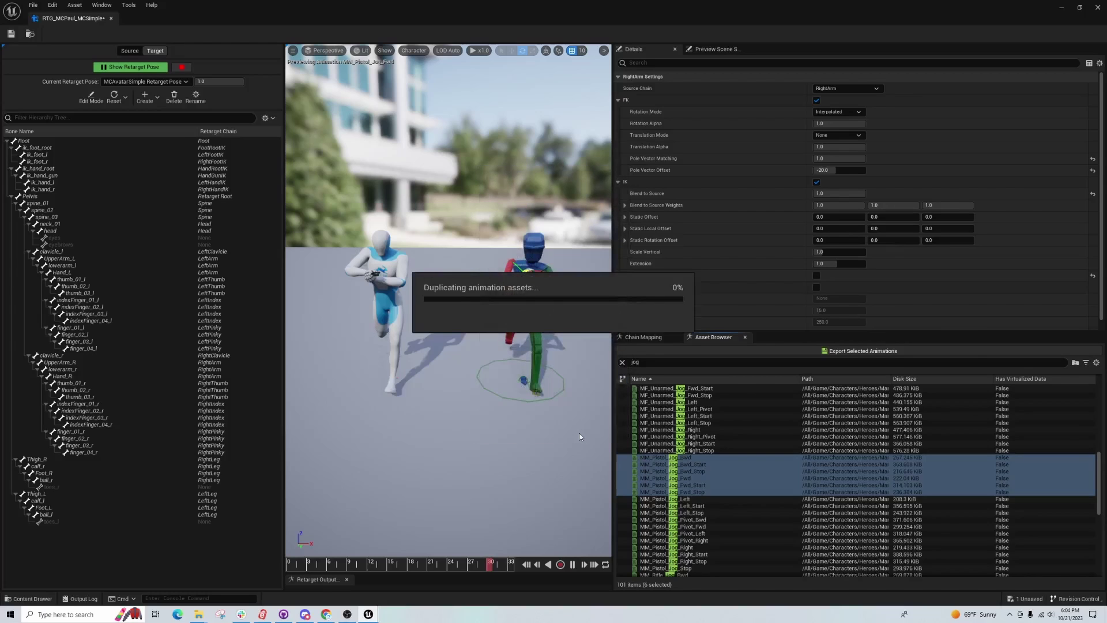
# Close the retargeter and preview MCS_Lyra_MM_Pistol_Jog_Fwd playing on the SK_MC_Simple mannequin.
pyautogui.click(1098, 8)
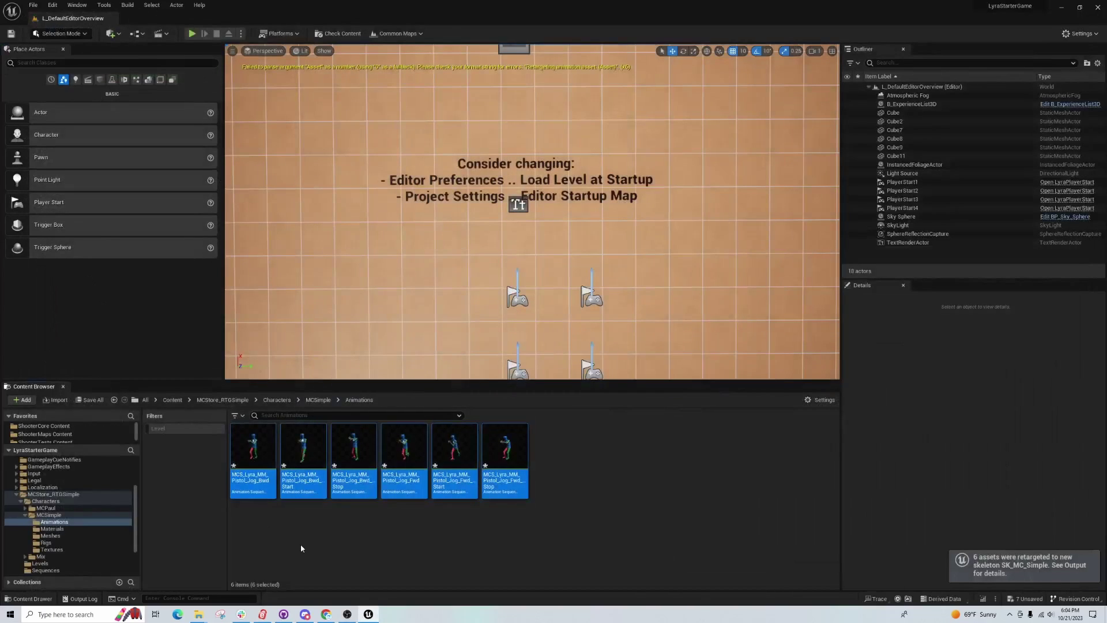
pyautogui.click(366, 553)
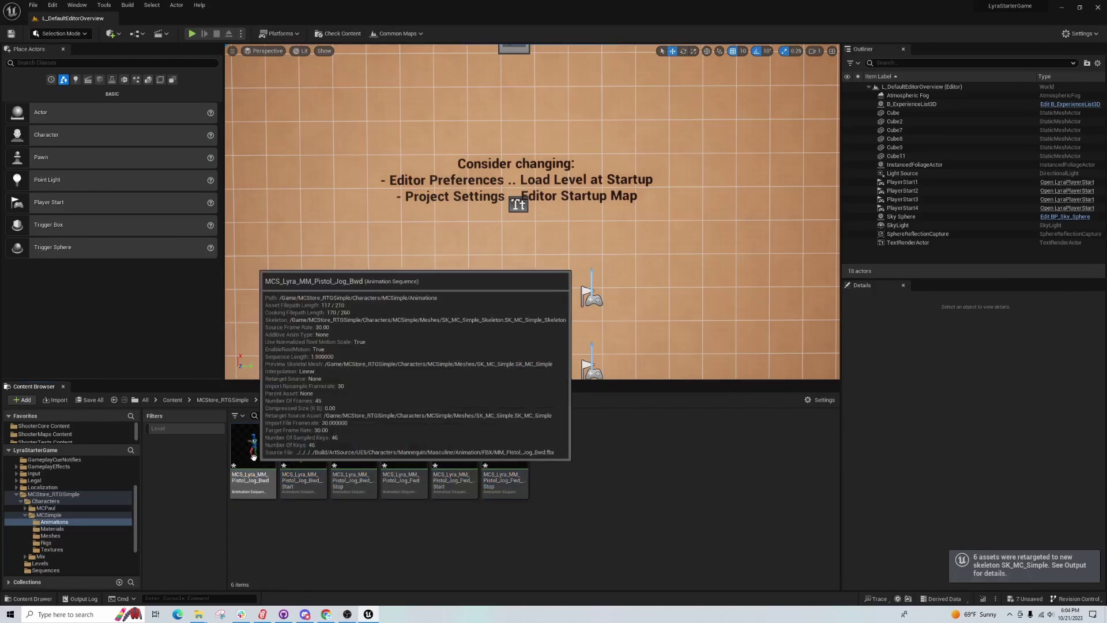
pyautogui.doubleClick(419, 453)
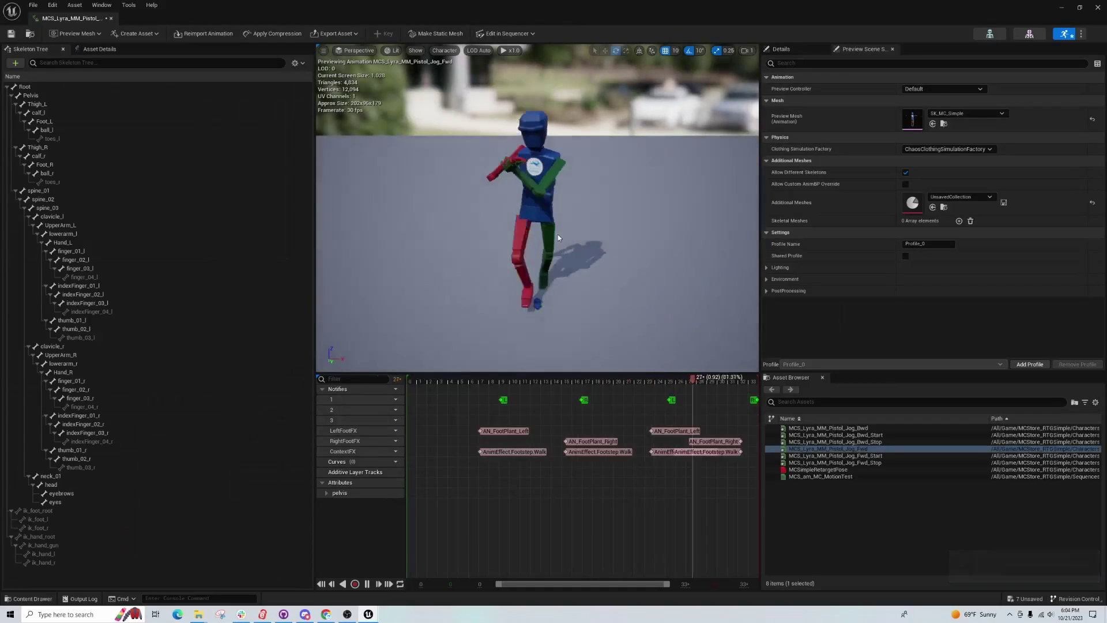
pyautogui.moveTo(559, 227); pyautogui.dragTo(623, 222, button='right')
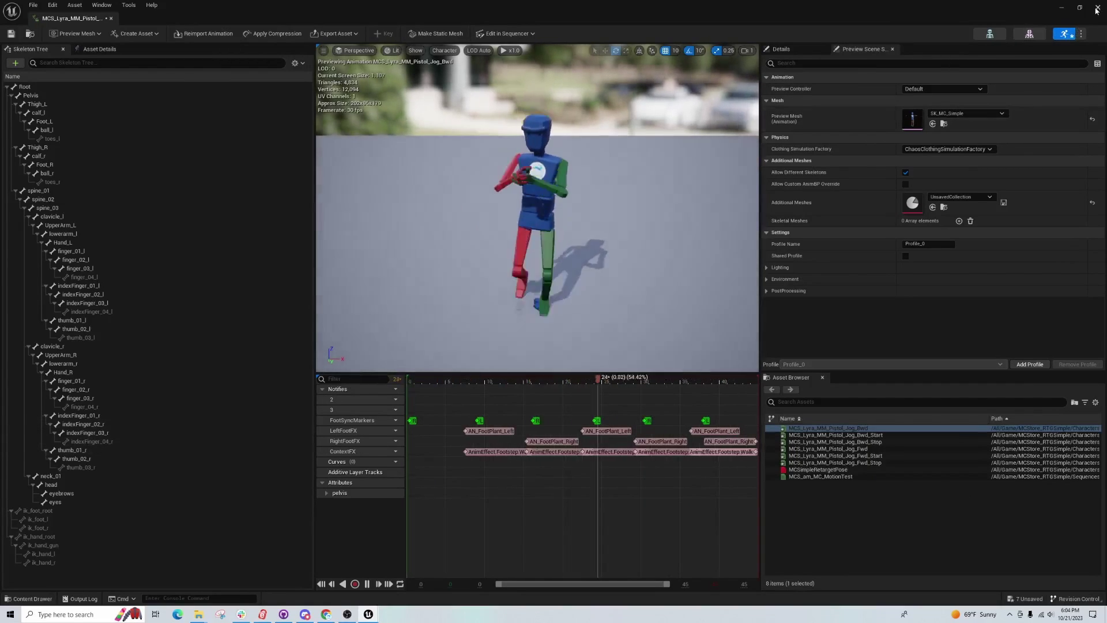
pyautogui.click(1097, 7)
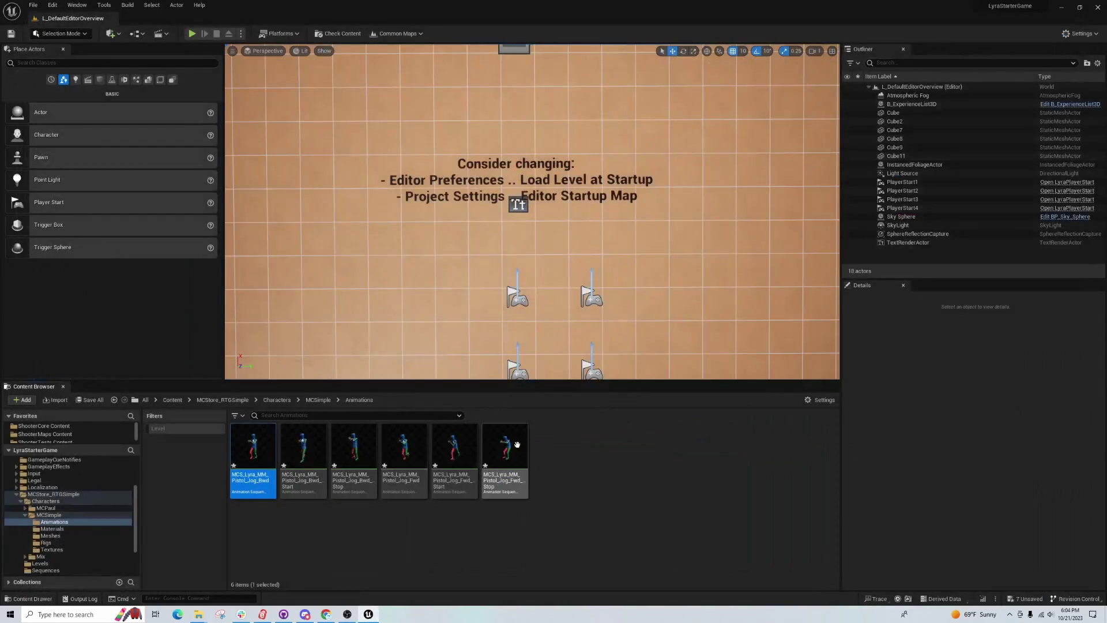
# Bulk export the six MCS_Lyra pistol jog animations as FBX to the _Export\Lyra folder.
pyautogui.keyDown('shift'); pyautogui.click(504, 450); pyautogui.keyUp('shift')
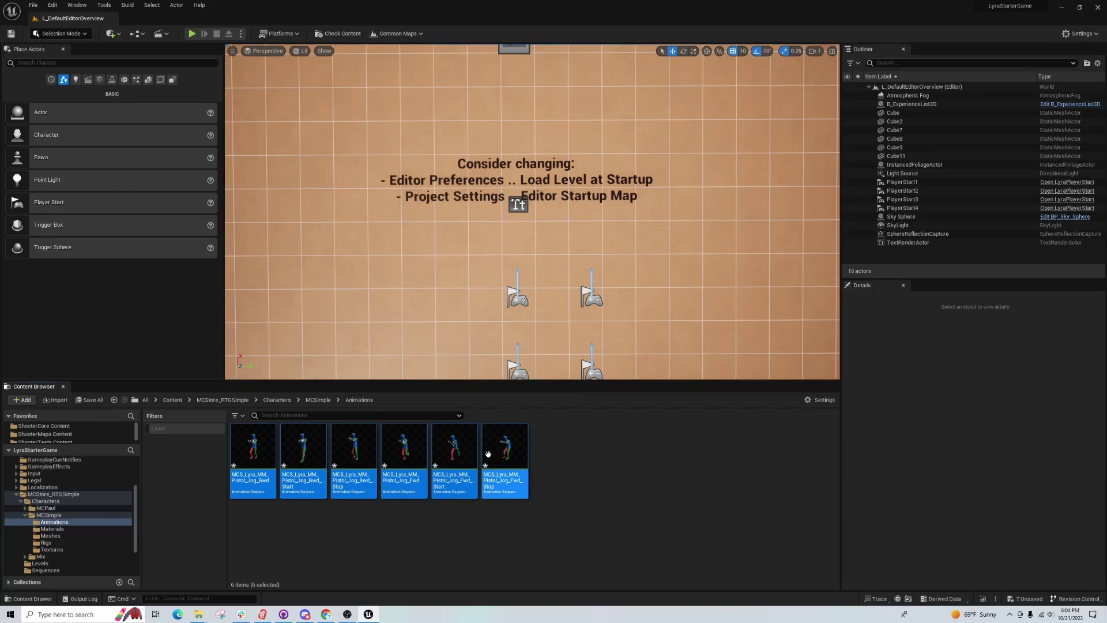
pyautogui.rightClick(507, 446)
pyautogui.moveTo(585, 319)
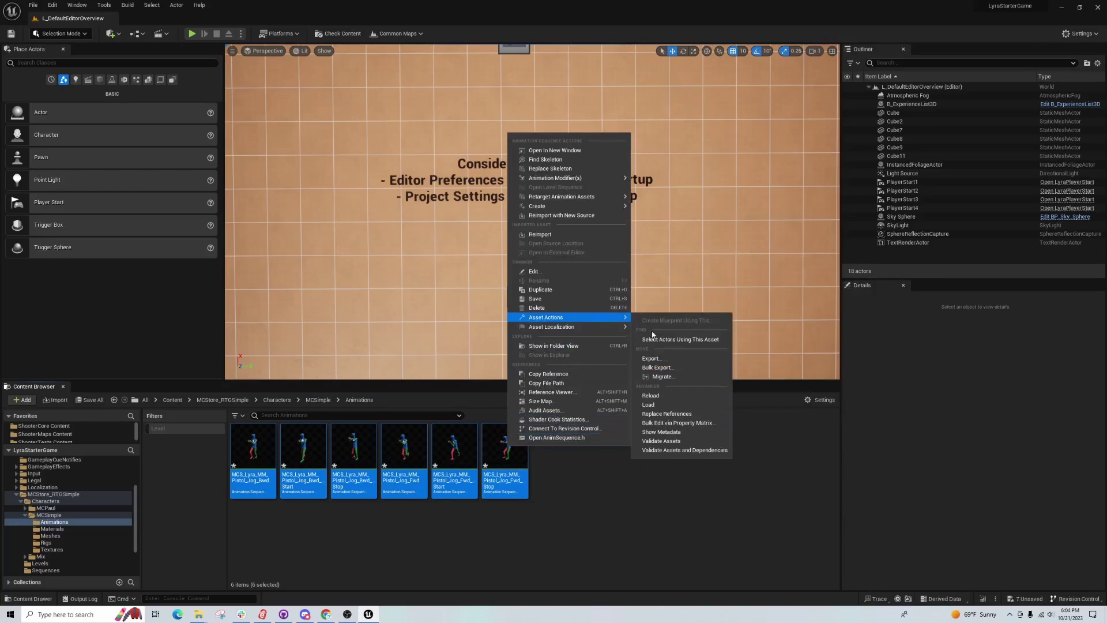
pyautogui.click(656, 367)
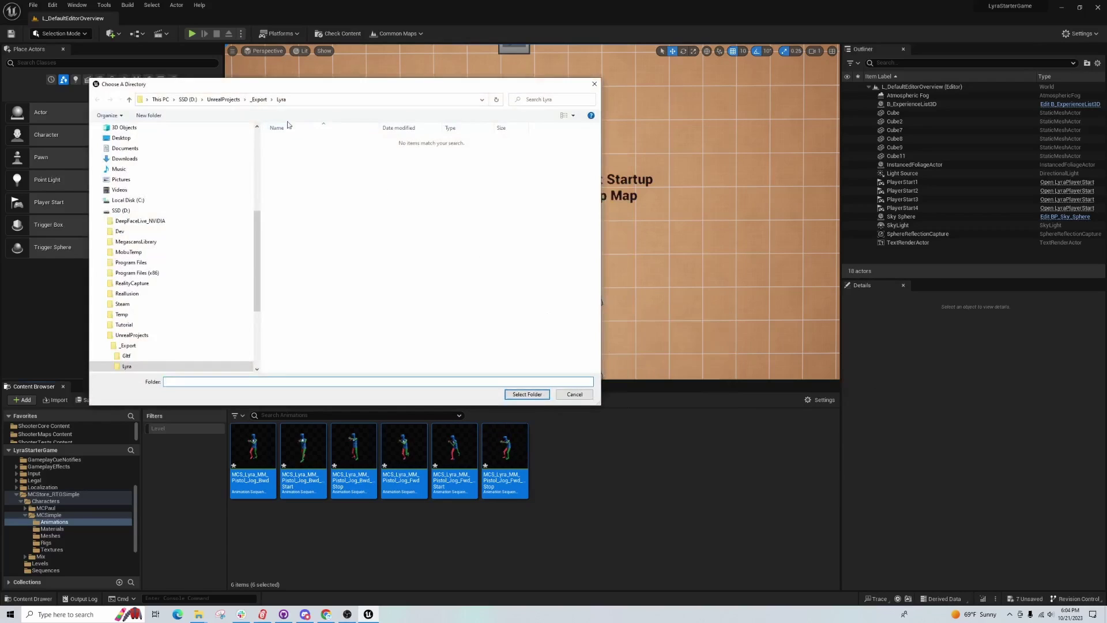
pyautogui.click(514, 396)
pyautogui.click(558, 399)
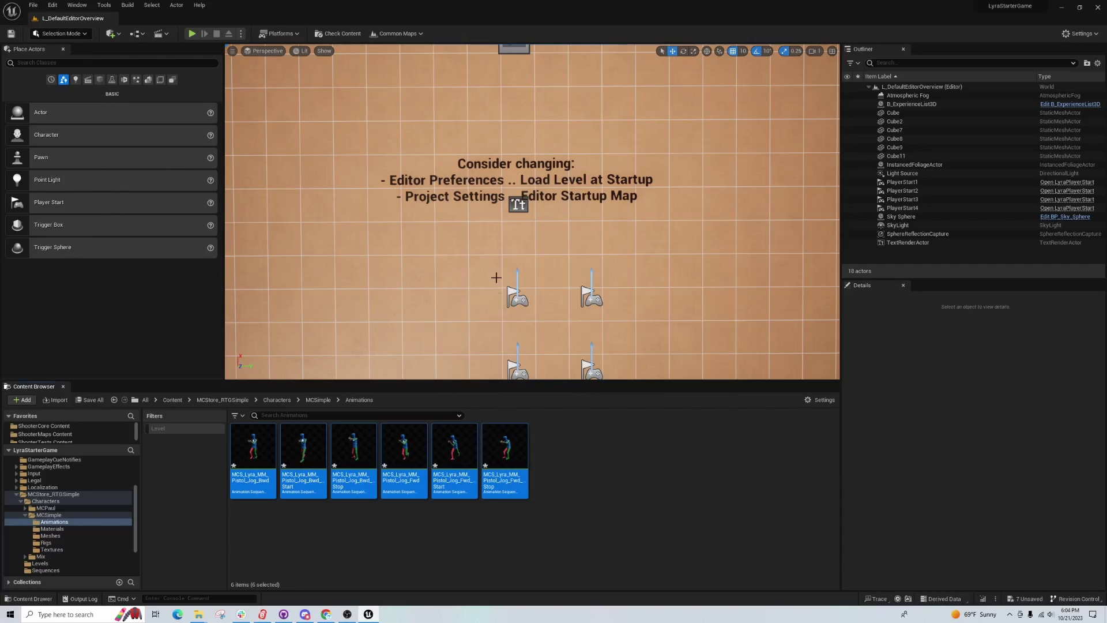
# Scroll the Content Browser to reach the PolygonDungeons Animations folder.
pyautogui.scroll(1, 495, 277)
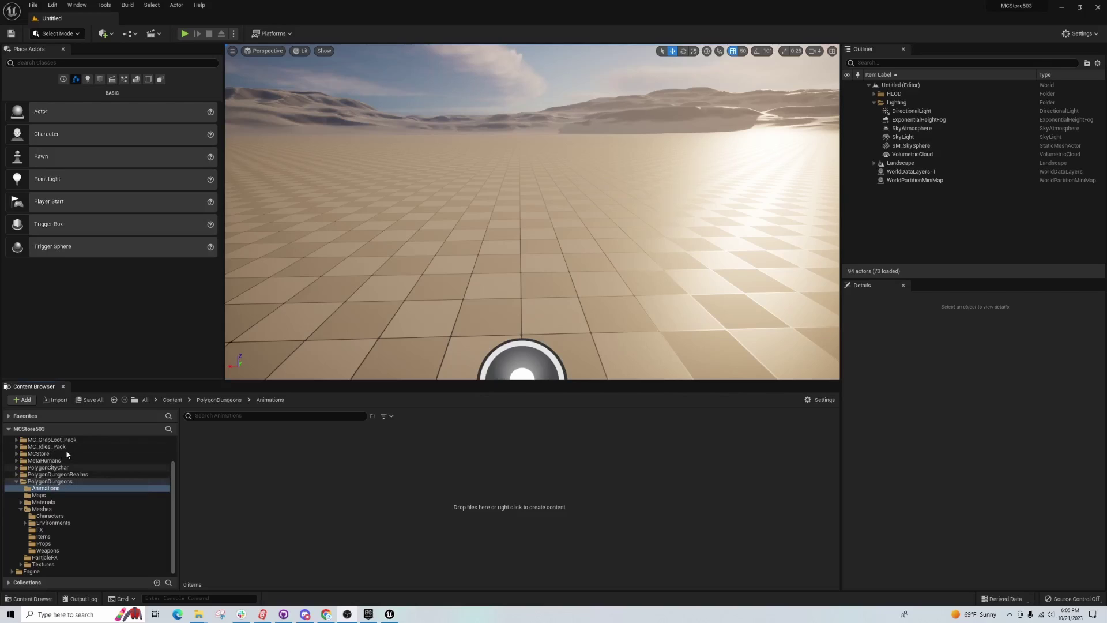
pyautogui.scroll(2, 61, 452)
pyautogui.scroll(-2, 61, 481)
# Open Game > MCStore_RTGSimple > Characters > MCSimple > Animations in File Explorer and select all six FBX files.
pyautogui.moveTo(1106, 122); pyautogui.dragTo(828, 118)
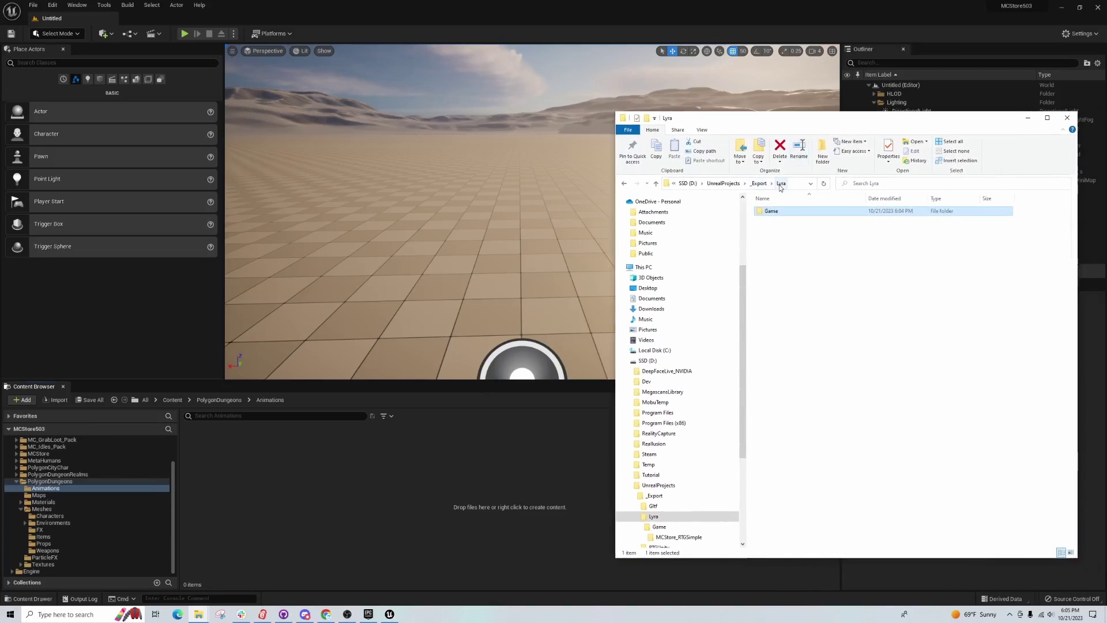
pyautogui.doubleClick(770, 211)
pyautogui.doubleClick(771, 211)
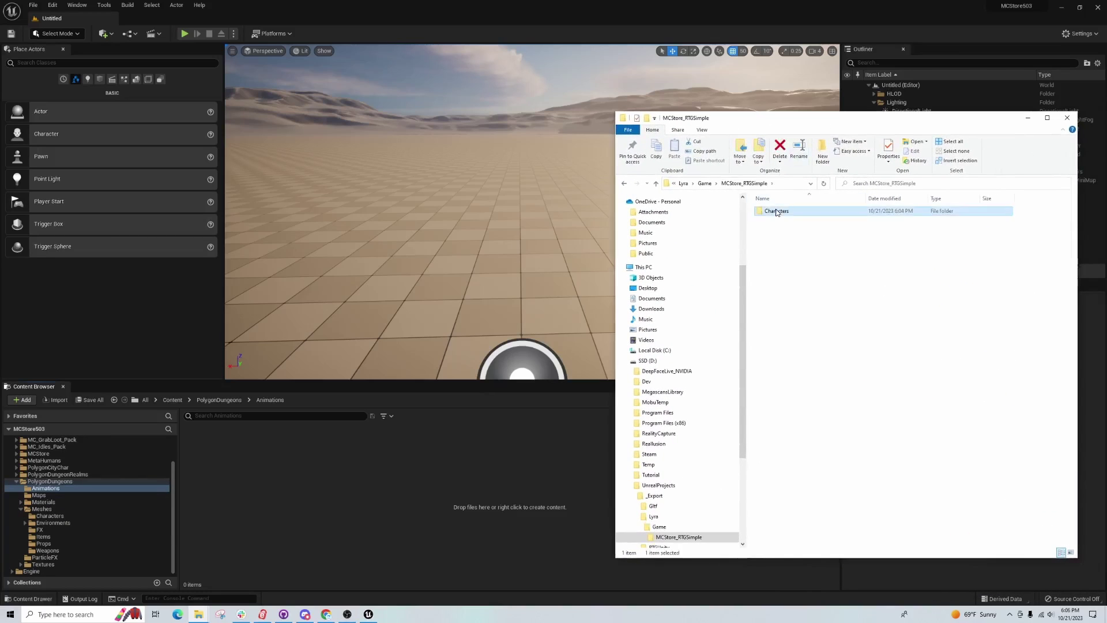
pyautogui.doubleClick(771, 211)
pyautogui.doubleClick(776, 211)
pyautogui.doubleClick(777, 211)
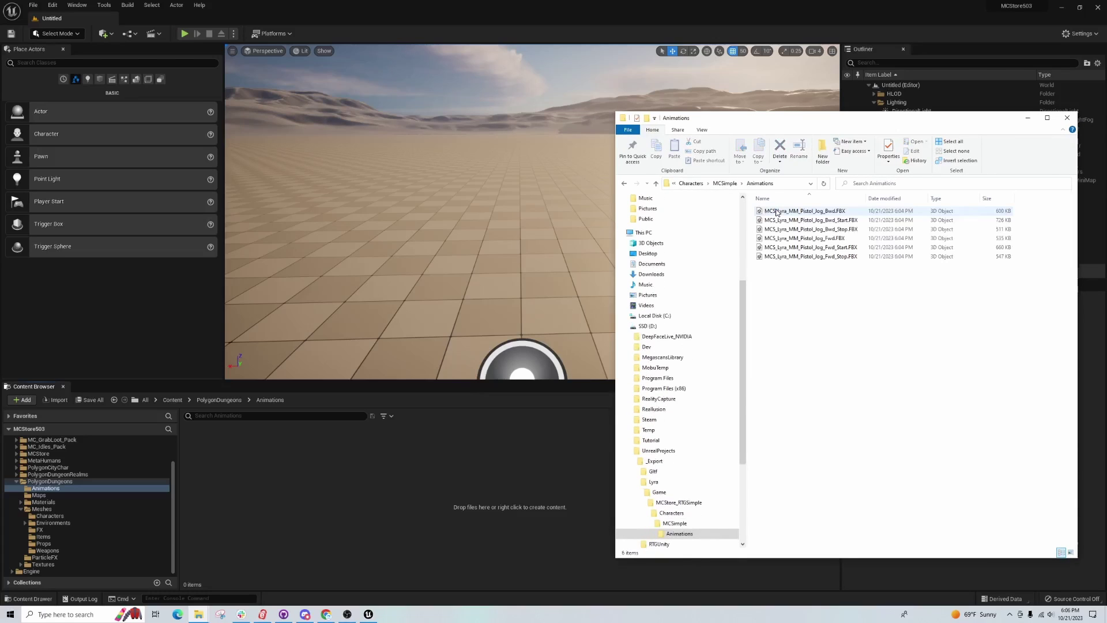
pyautogui.click(776, 211)
pyautogui.keyDown('shift'); pyautogui.click(806, 256); pyautogui.keyUp('shift')
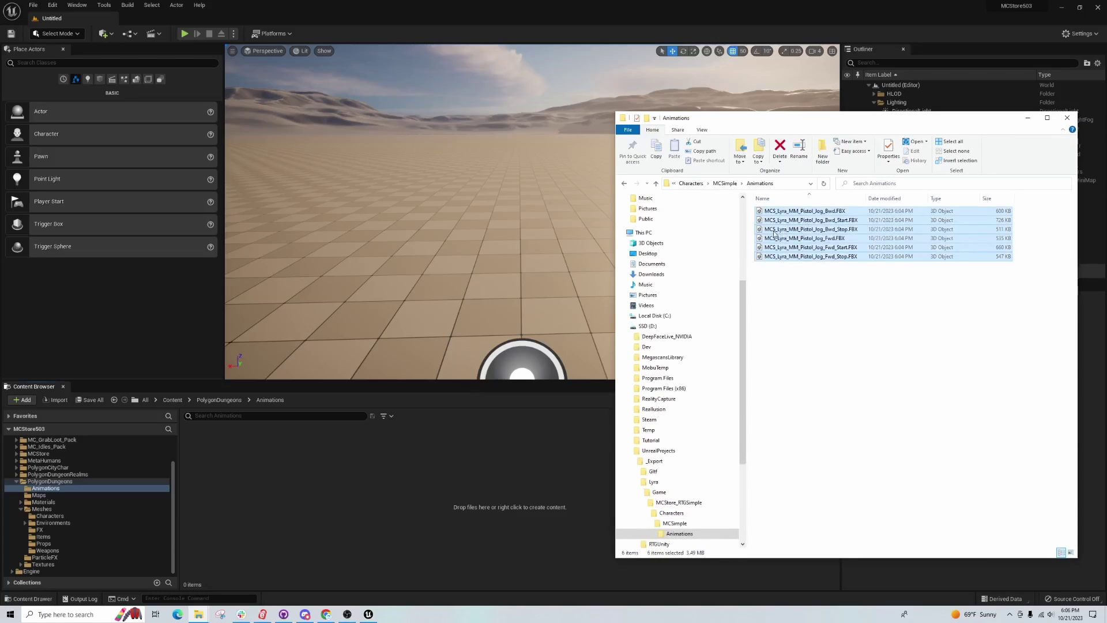
# Drop the six FBX files into Animations and choose SK_Character_Dungeon_Skeleton as their skeleton.
pyautogui.moveTo(466, 475); pyautogui.dragTo(466, 475)
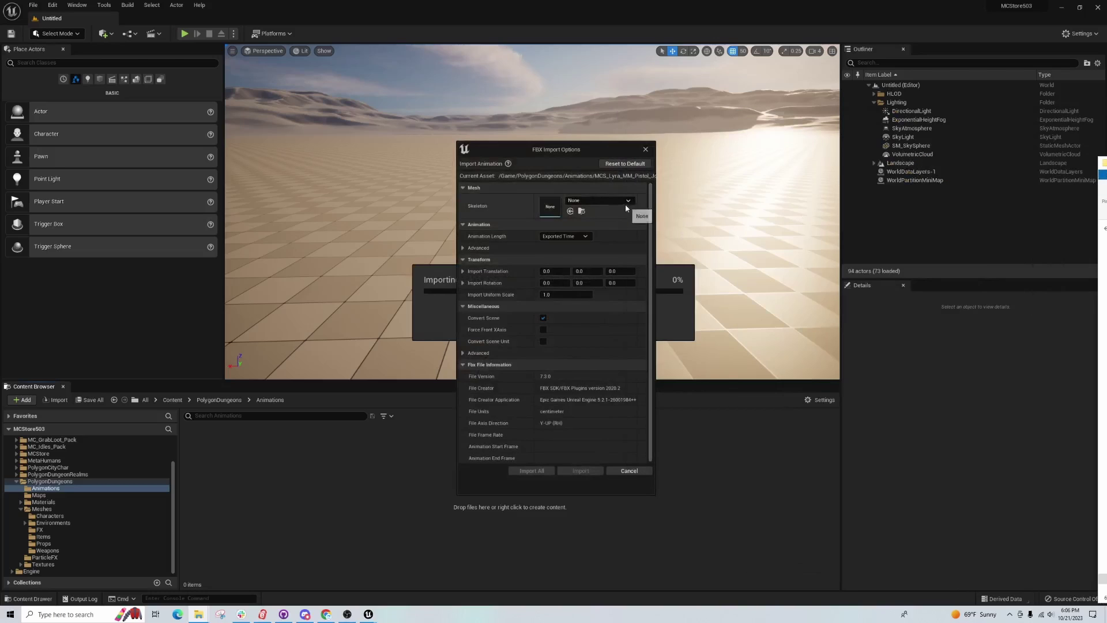
pyautogui.click(627, 200)
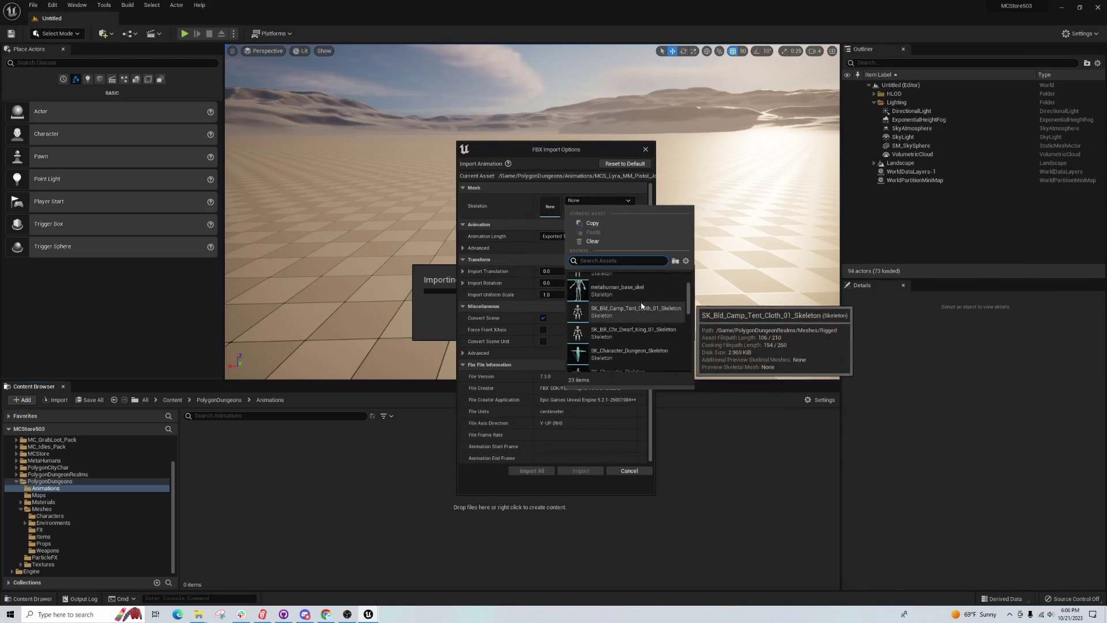
pyautogui.scroll(-1, 642, 299)
pyautogui.scroll(-1, 643, 299)
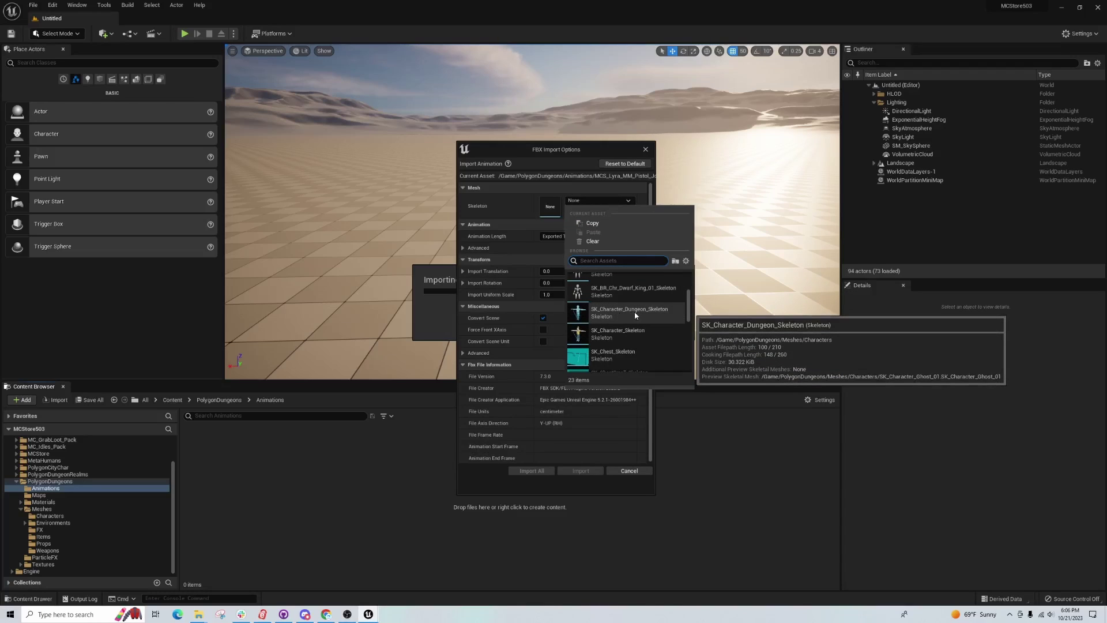
pyautogui.click(635, 311)
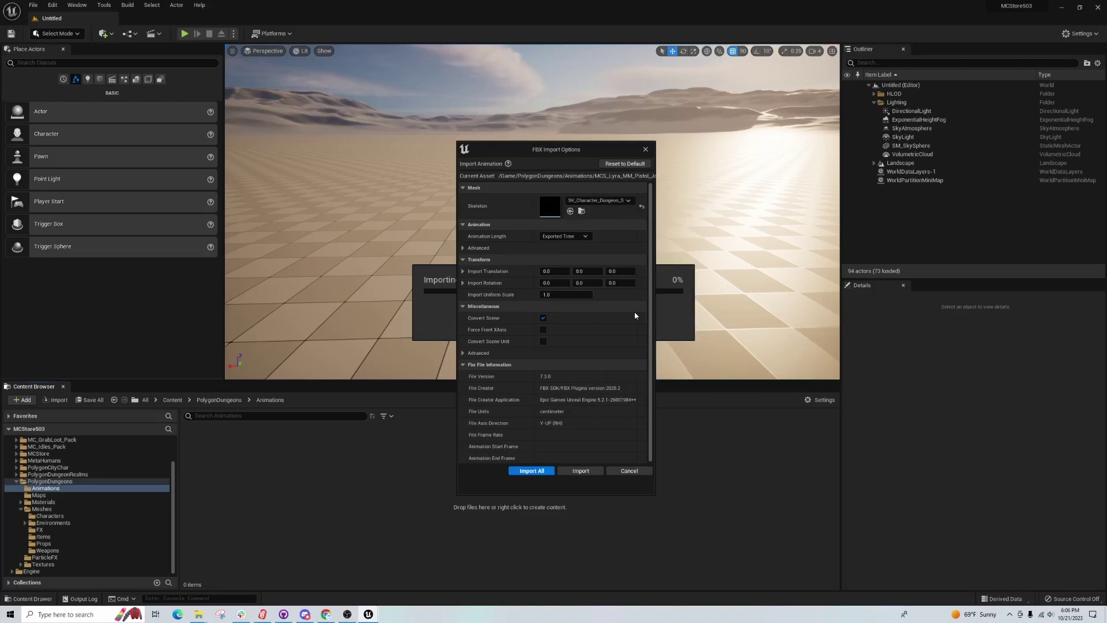
# Import all six animations and preview MCS_Lyra_MM_Pistol_Jog_Bwd_Stop.
pyautogui.click(536, 471)
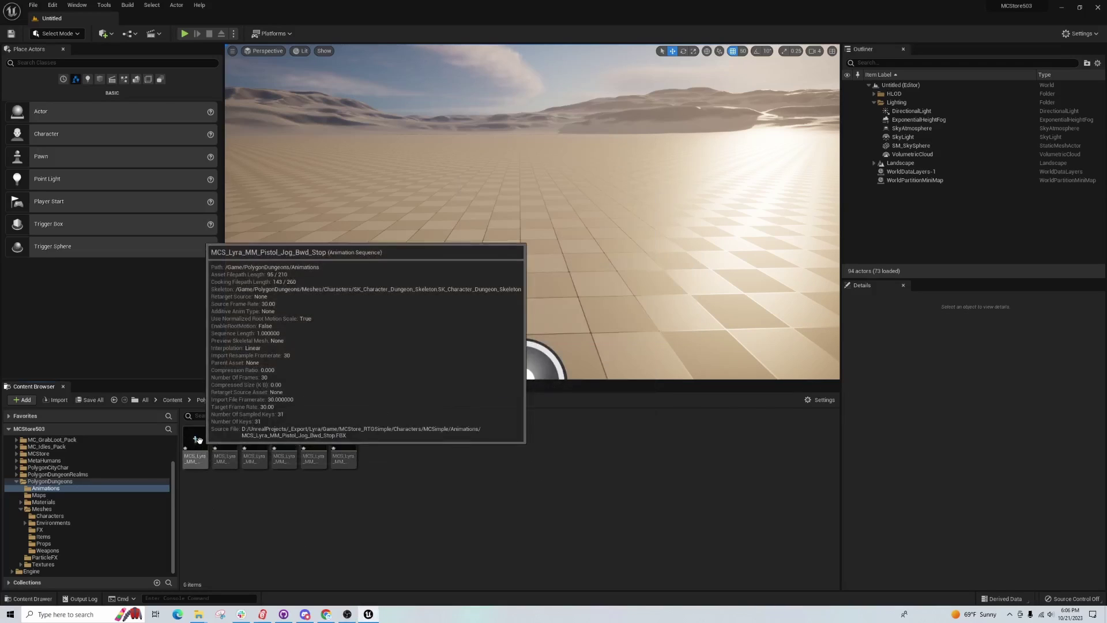
pyautogui.doubleClick(196, 444)
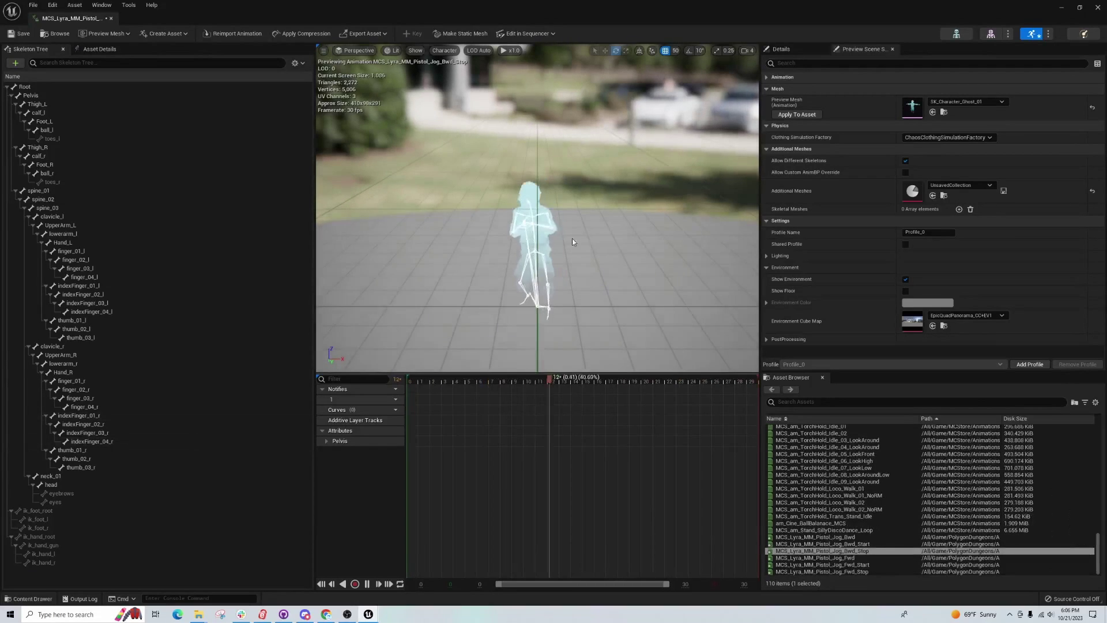
# Close the animation preview and save the newly imported animation assets.
pyautogui.click(1097, 7)
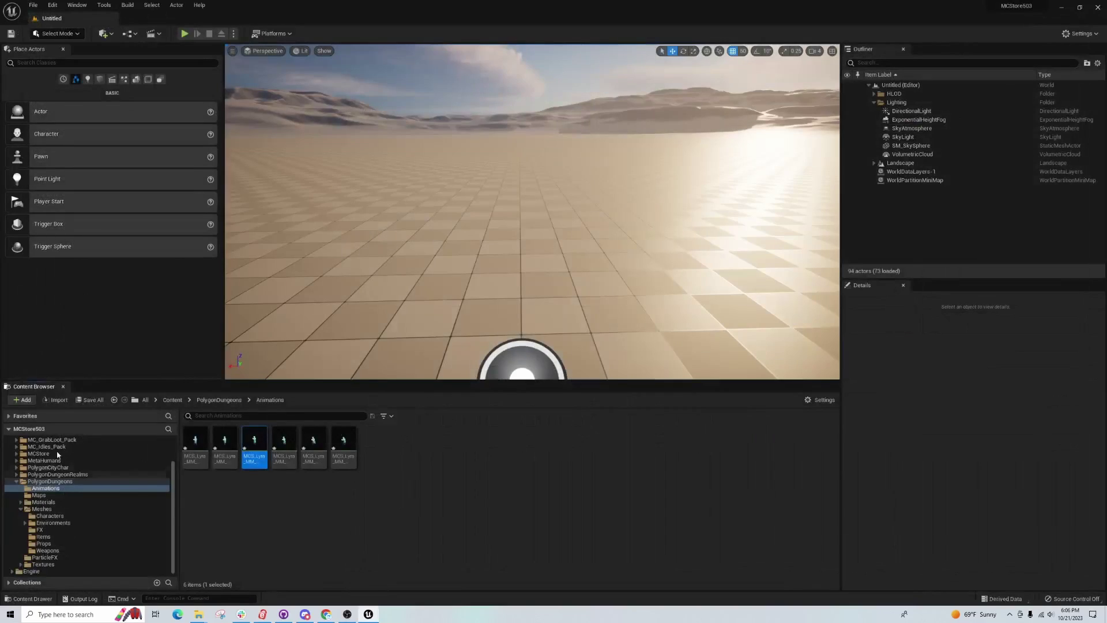
pyautogui.click(94, 402)
pyautogui.click(631, 405)
# Place SK_Character_Skeleton_Soldier_02 from the dungeon character meshes into the level and frame it.
pyautogui.click(104, 516)
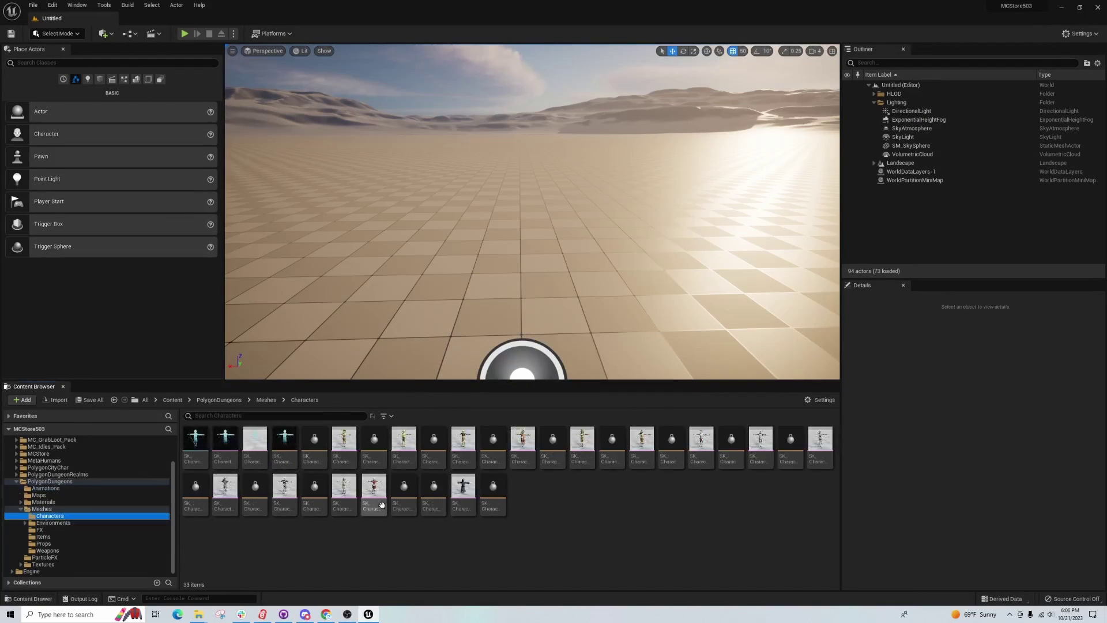
pyautogui.moveTo(374, 491); pyautogui.dragTo(528, 285)
pyautogui.press('f')
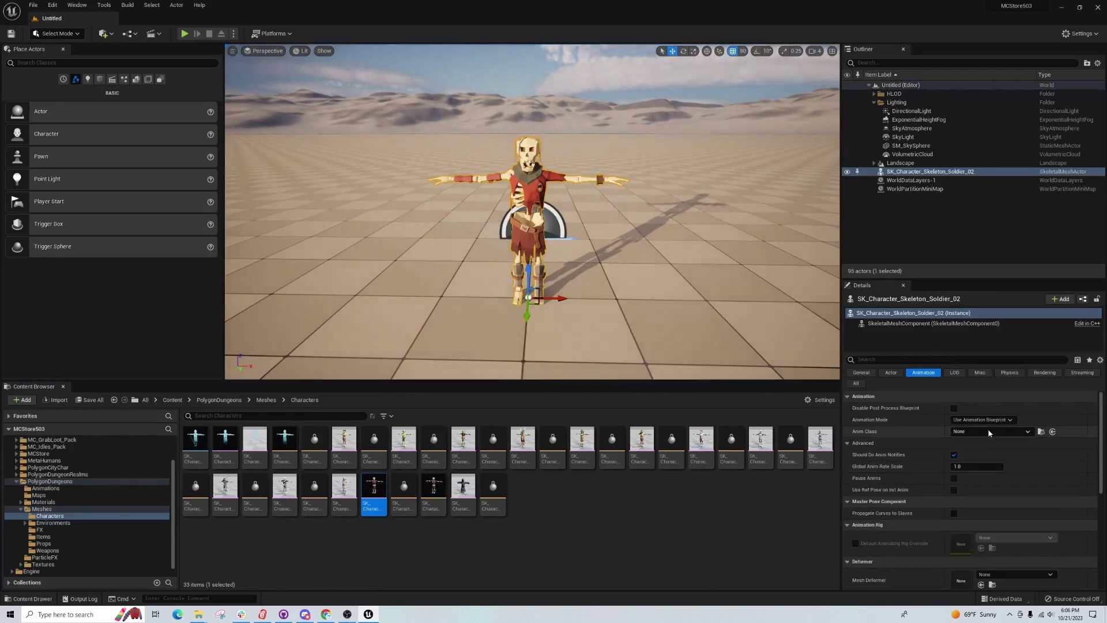
# Set the soldier to Use Animation Asset with MCS_Lyra_MM_Pistol_Jog_Fwd as Anim to Play.
pyautogui.click(982, 419)
pyautogui.click(987, 436)
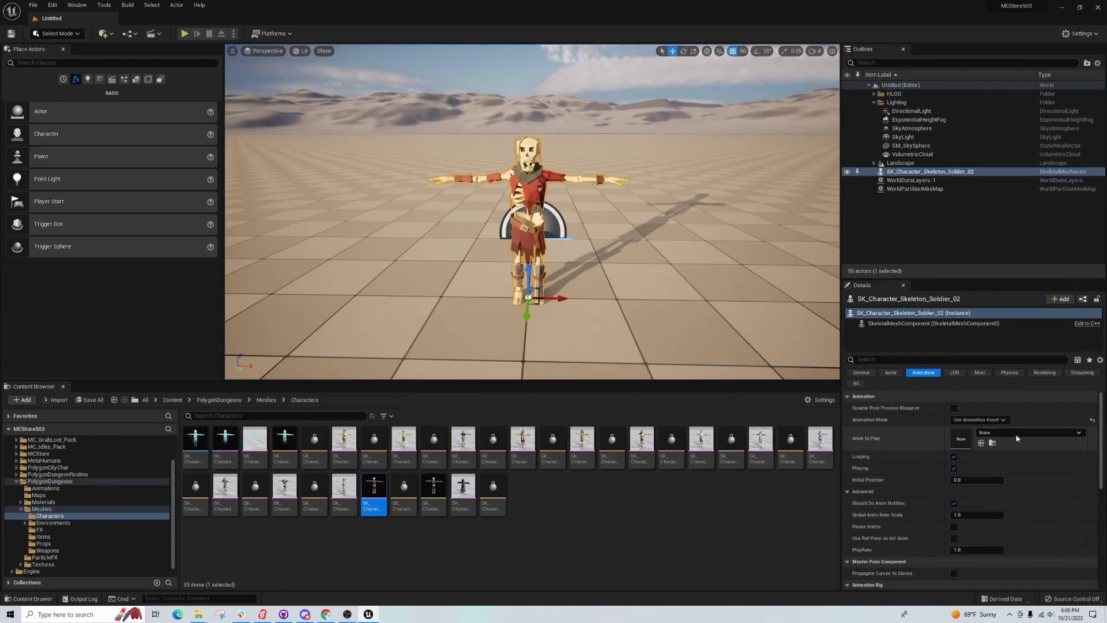
pyautogui.click(1016, 433)
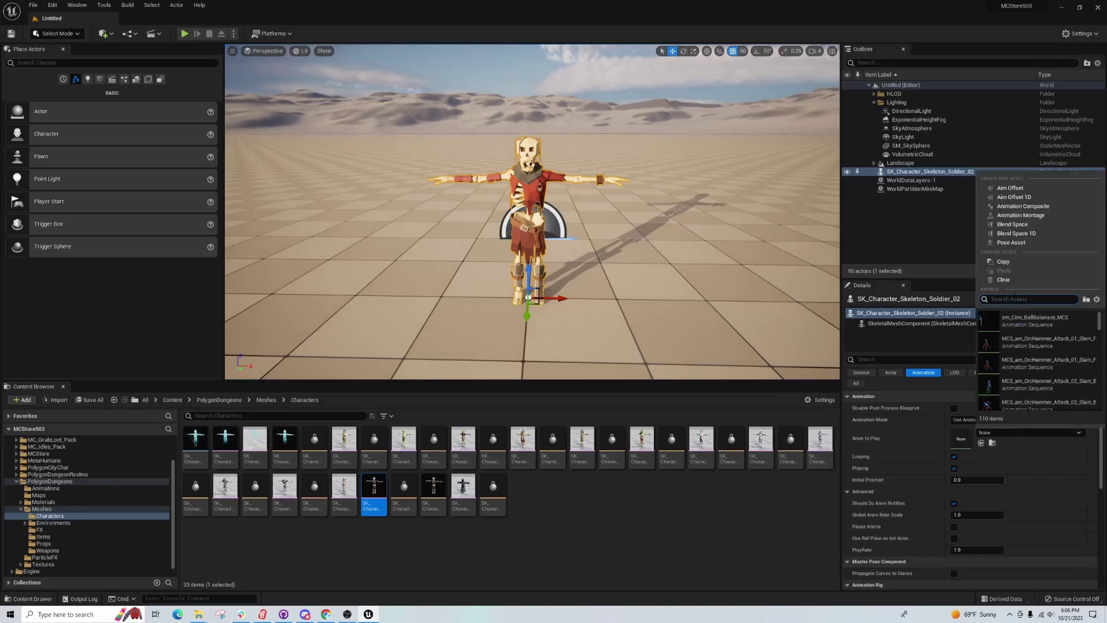
pyautogui.write('lyra')
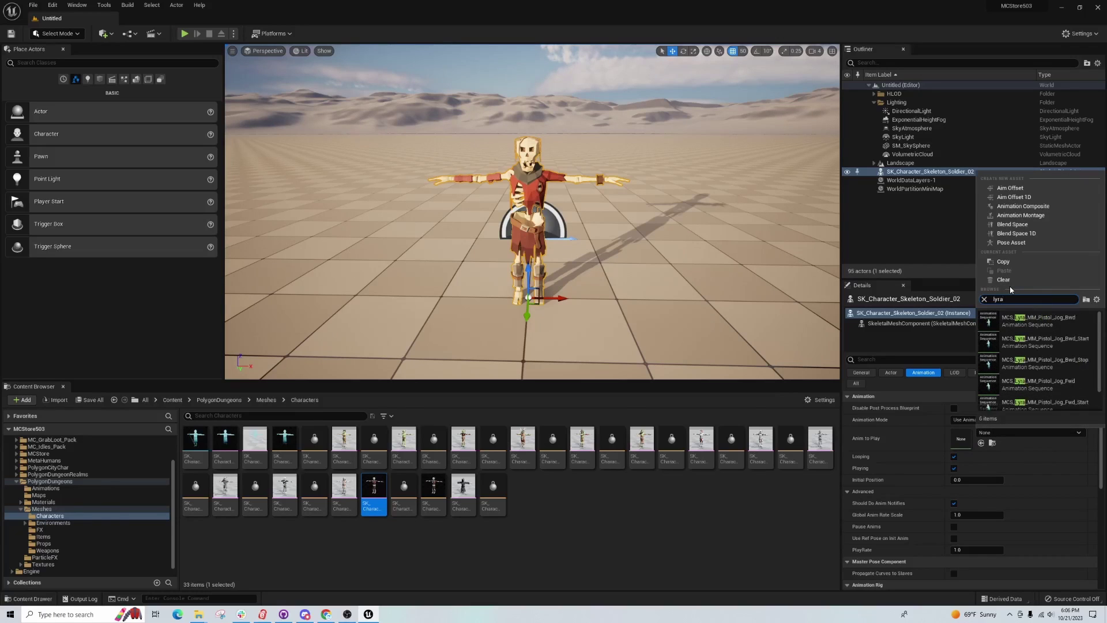
pyautogui.click(1032, 383)
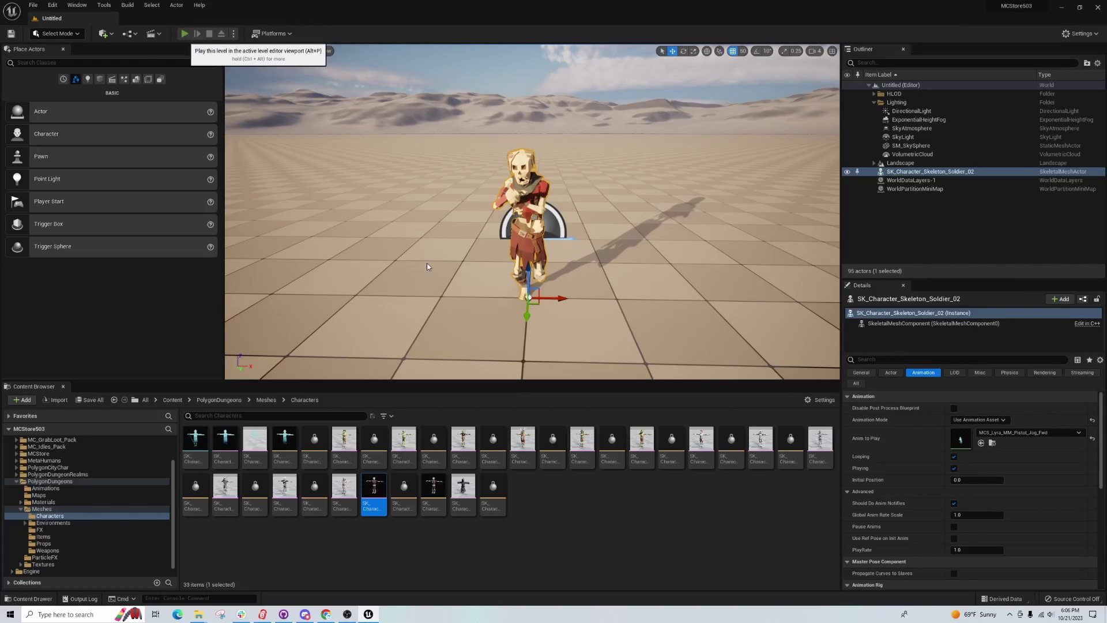
# Play the level with Alt+P to watch the soldier jog, then stop the session.
pyautogui.hotkey('alt', 'p')
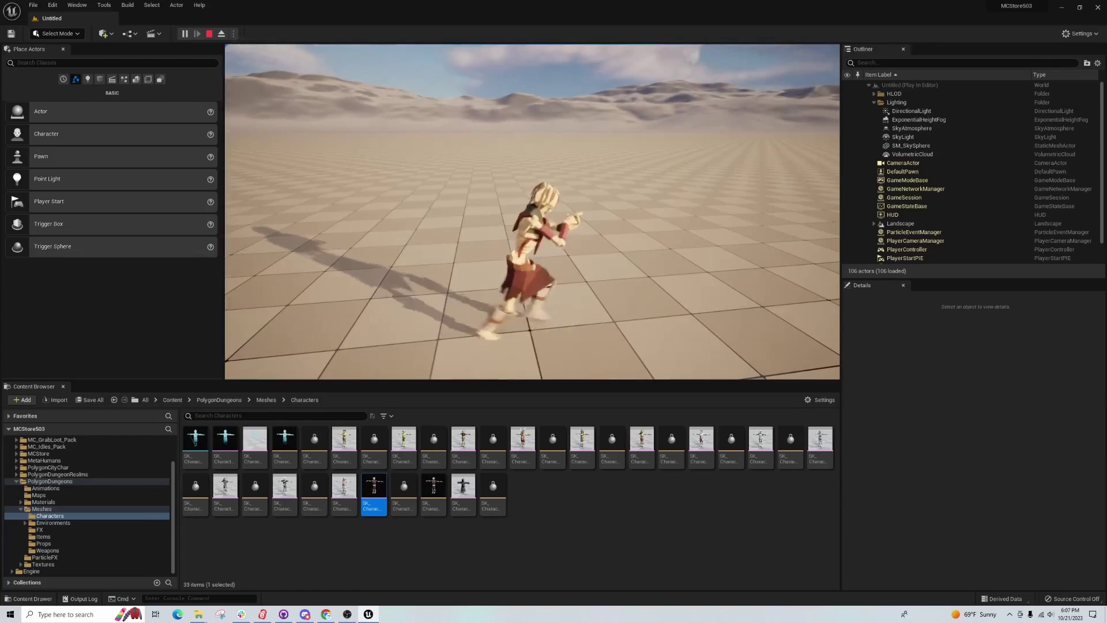
pyautogui.press('Escape')
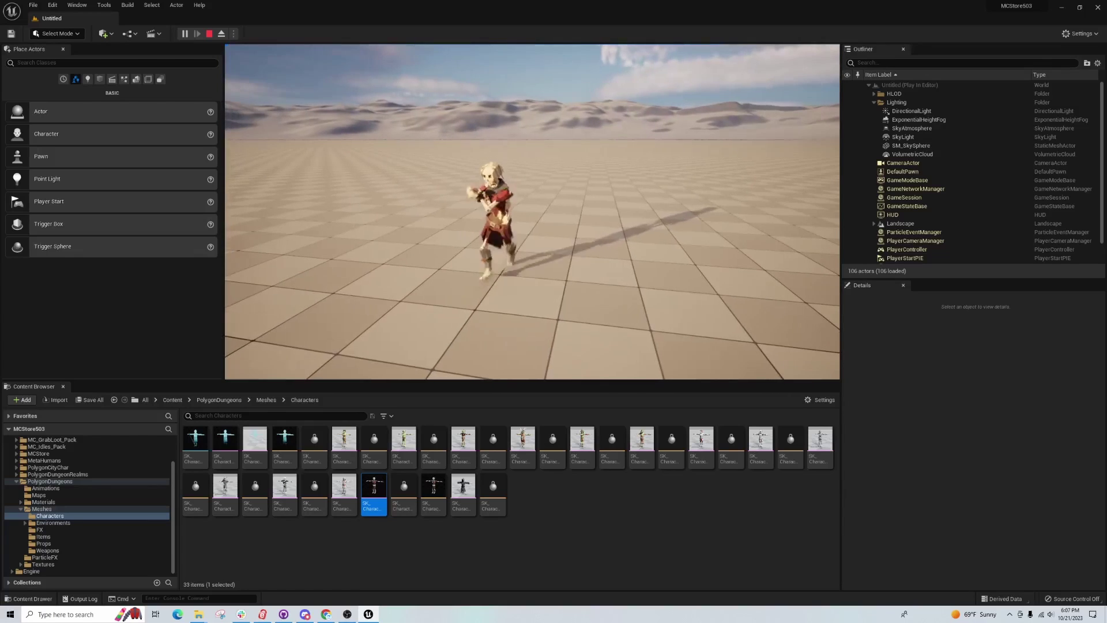
# Change Anim to Play to MCS_Lyra_MM_Pistol_Jog_Bwd_Start and start a play session.
pyautogui.click(1029, 432)
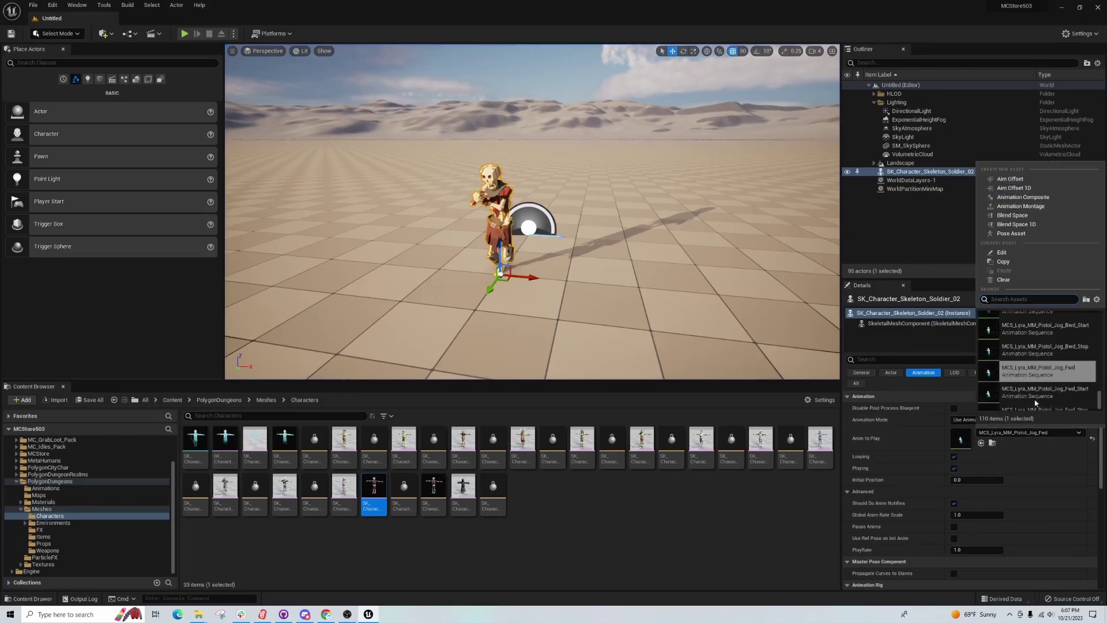
pyautogui.click(1044, 329)
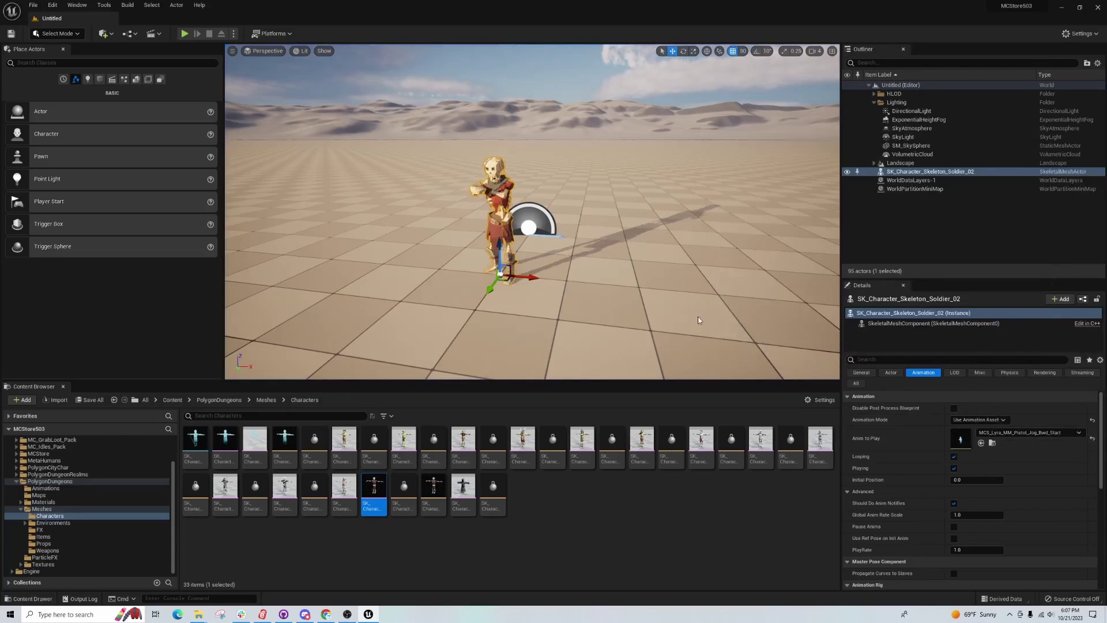
pyautogui.click(184, 34)
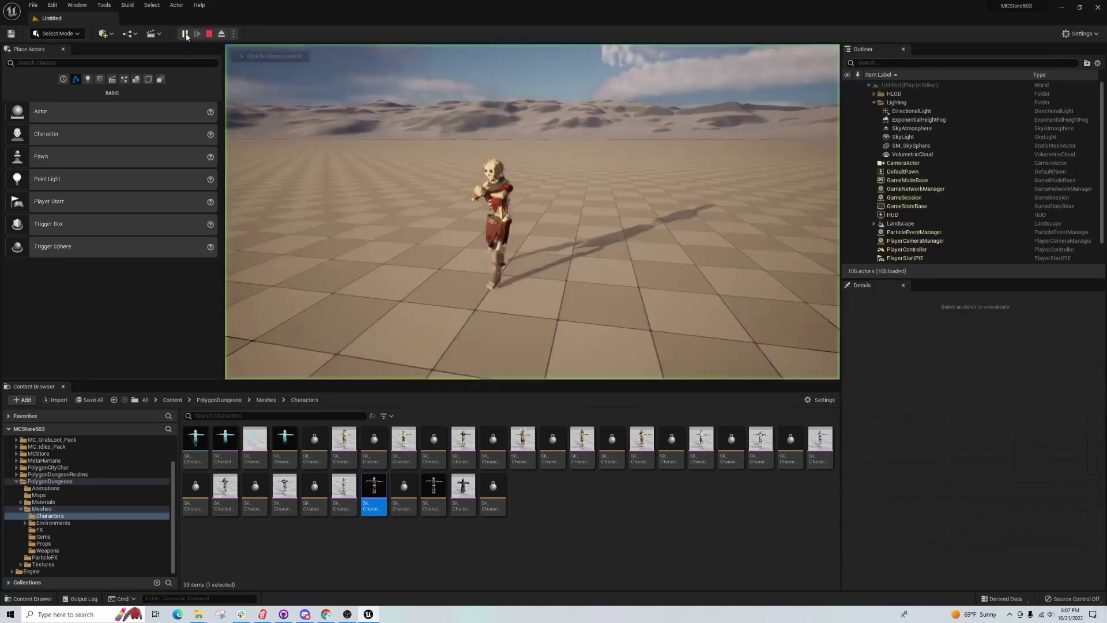
# Move the play camera with W and A to view the soldier's backward jog start.
pyautogui.click(565, 225)
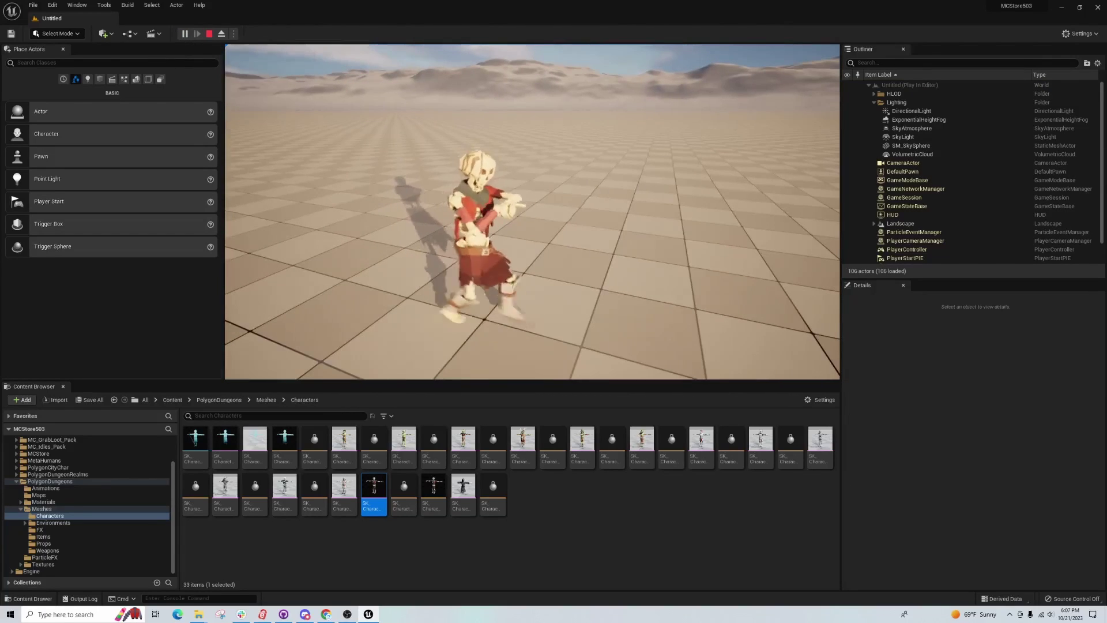
pyautogui.press('w')
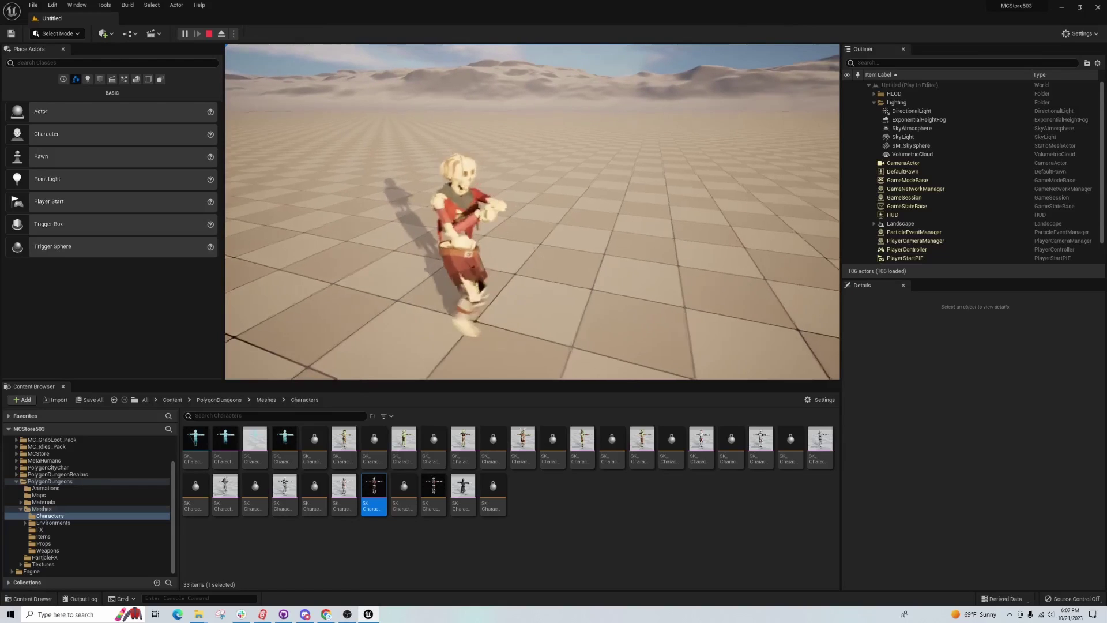
pyautogui.press('a')
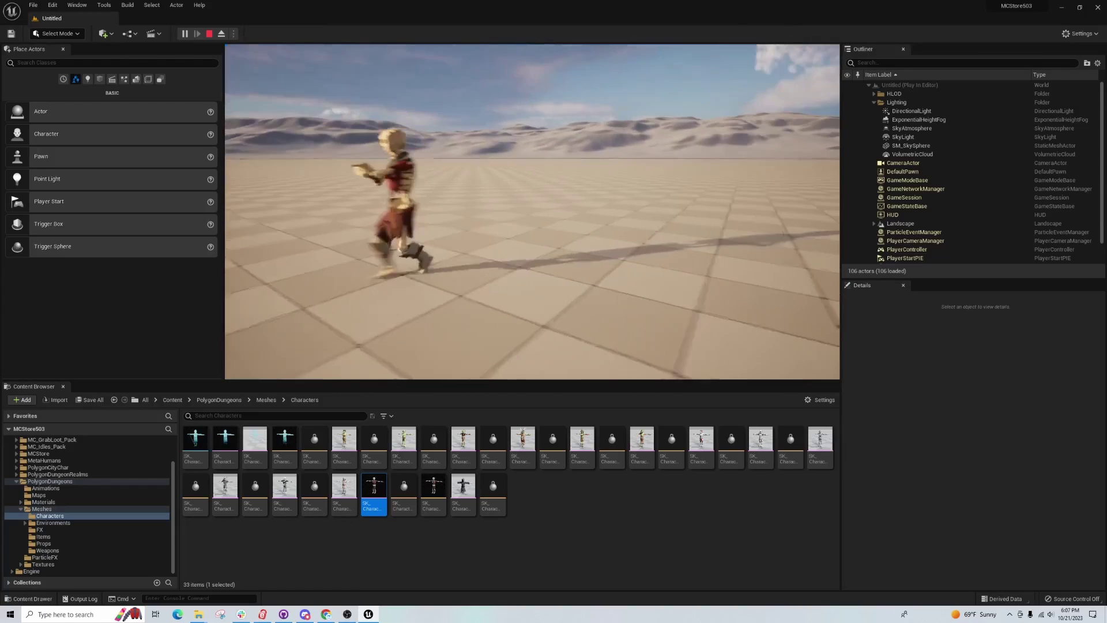
pyautogui.hotkey('shift', 'F1')
pyautogui.press('Escape')
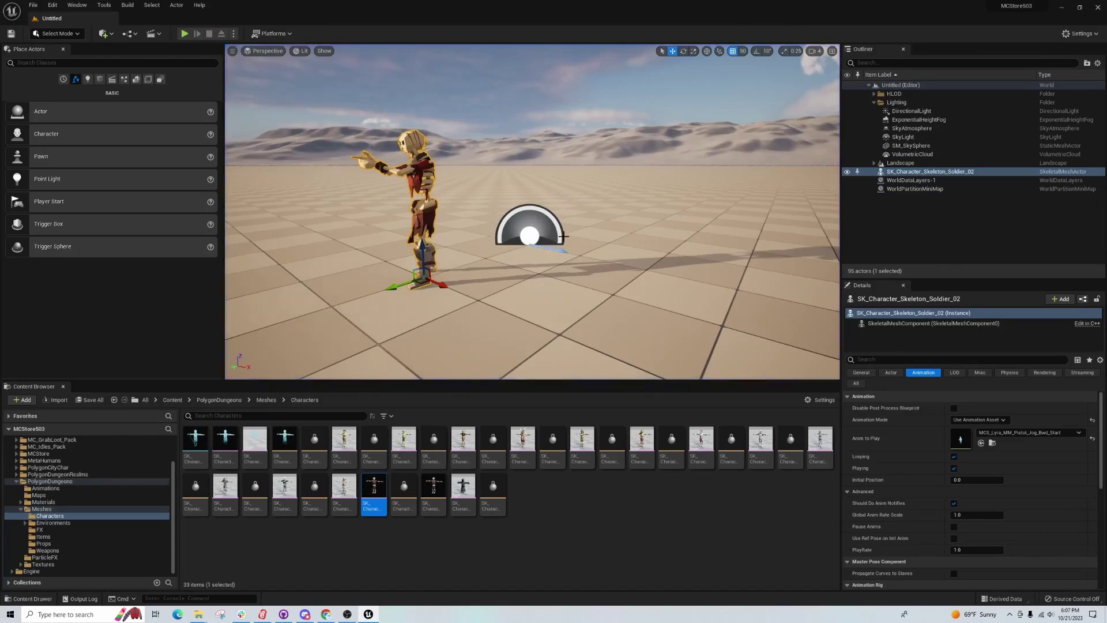